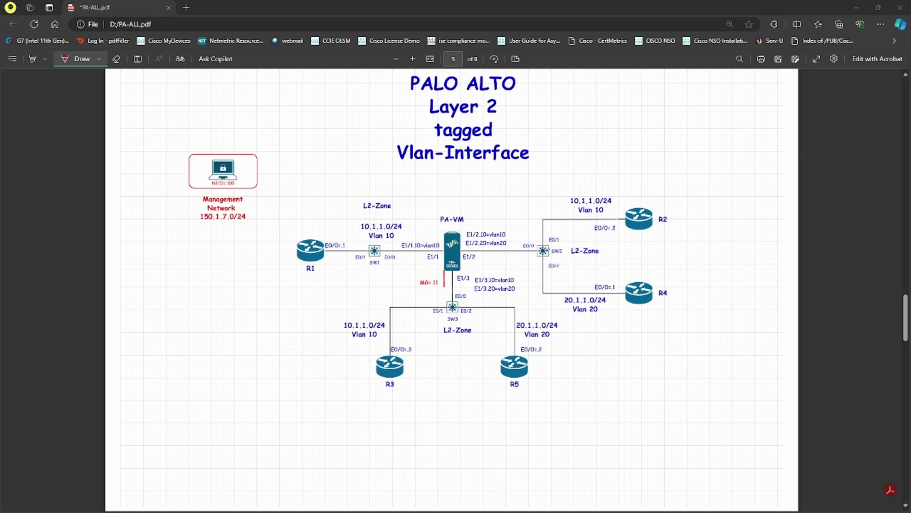
Draw a crossed-out gateway router beside SW2 and bracket notes above PA-VM assigning VLAN 10 to 10.1.1.254 and VLAN 20 to 20.1.1.254.
mouse_move(550, 250)
left_mouse_down()
mouse_move(707, 257)
mouse_move(686, 255)
left_mouse_up()
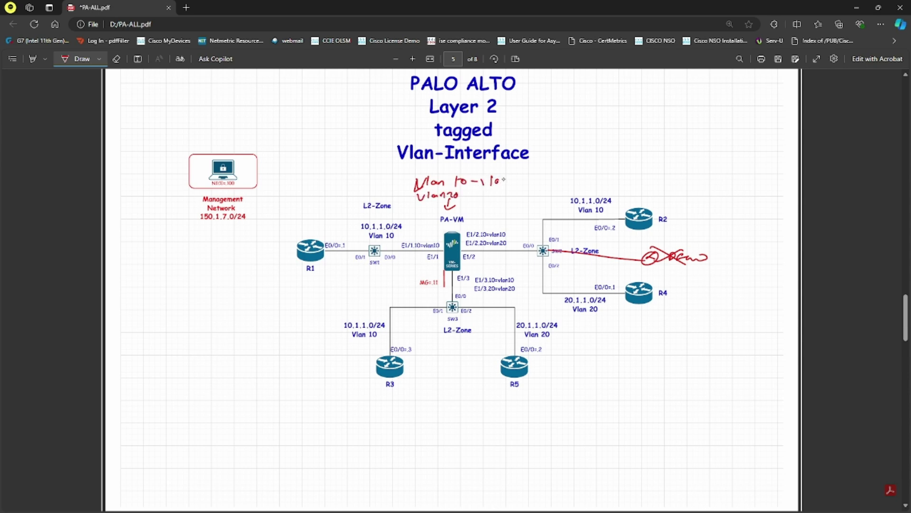
left_click_drag(535, 175, 530, 181)
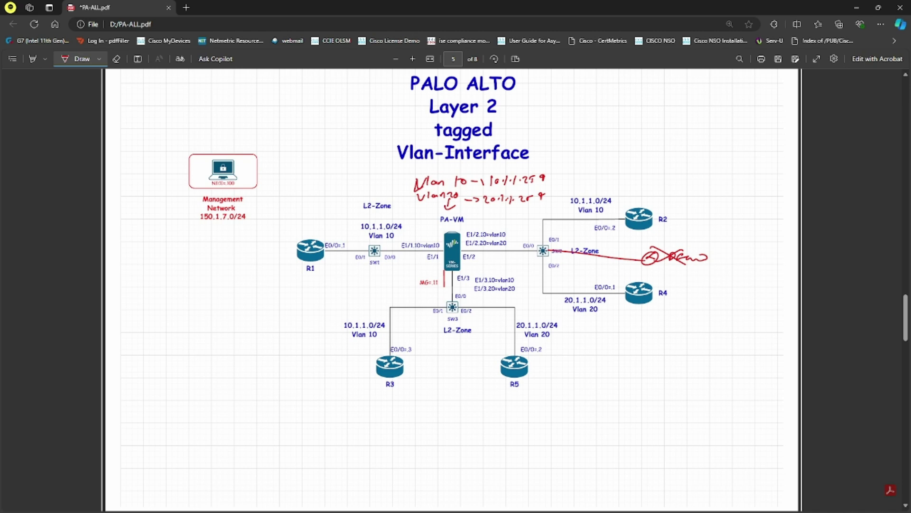
mouse_move(665, 241)
left_mouse_down()
mouse_move(641, 258)
mouse_move(684, 276)
left_mouse_up()
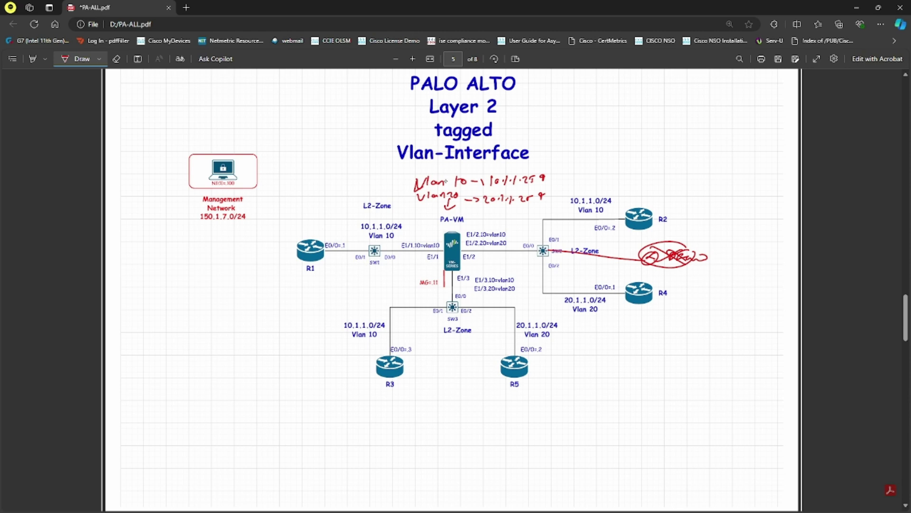
mouse_move(439, 165)
left_mouse_down()
mouse_move(399, 194)
mouse_move(416, 200)
left_mouse_up()
Sketch a boxed switch connected to three hosts in the empty area below R4.
mouse_move(667, 420)
left_mouse_down()
mouse_move(658, 445)
mouse_move(682, 441)
left_mouse_up()
left_click_drag(664, 432, 627, 433)
left_click_drag(716, 440, 745, 439)
left_click_drag(680, 454, 669, 484)
mouse_move(616, 419)
left_mouse_down()
mouse_move(602, 430)
mouse_move(620, 435)
left_mouse_up()
mouse_move(659, 476)
left_mouse_down()
mouse_move(649, 482)
mouse_move(669, 487)
left_mouse_up()
mouse_move(762, 439)
left_mouse_down()
mouse_move(750, 449)
mouse_move(765, 450)
left_mouse_up()
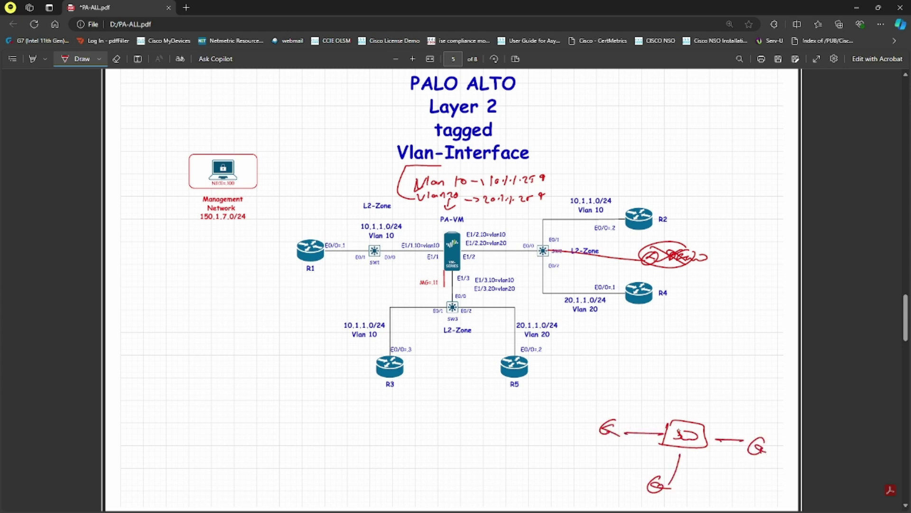
Add a crossed-out router above the sketched switch and draw an SVI box with an arrow to a second box.
mouse_move(688, 415)
left_mouse_down()
mouse_move(692, 386)
mouse_move(724, 363)
mouse_move(720, 379)
left_mouse_up()
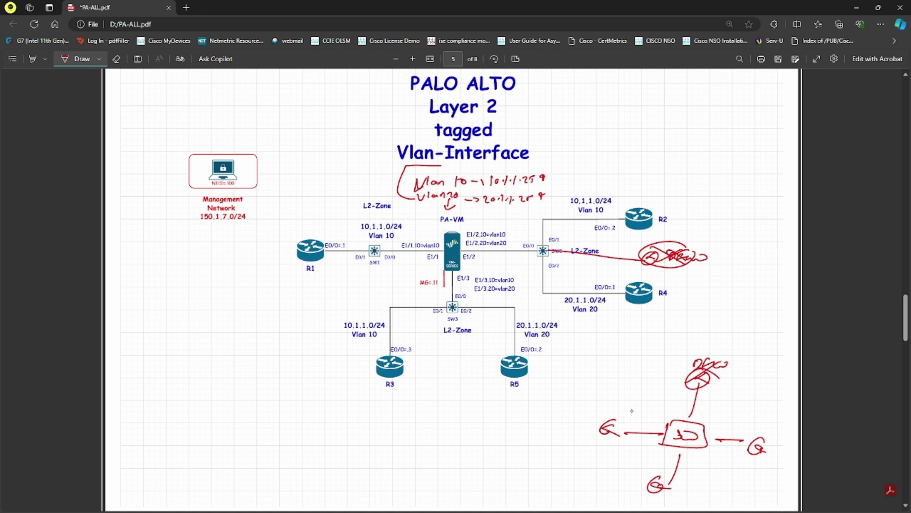
left_click_drag(678, 413, 691, 414)
left_click_drag(664, 391, 655, 406)
left_click_drag(666, 397, 680, 403)
mouse_move(655, 386)
left_mouse_down()
mouse_move(688, 388)
mouse_move(654, 398)
mouse_move(706, 403)
left_mouse_up()
mouse_move(702, 398)
left_mouse_down()
mouse_move(706, 409)
mouse_move(739, 401)
left_mouse_up()
mouse_move(717, 388)
left_mouse_down()
mouse_move(754, 388)
mouse_move(752, 409)
left_mouse_up()
left_click_drag(752, 409, 712, 410)
left_click_drag(712, 410, 716, 387)
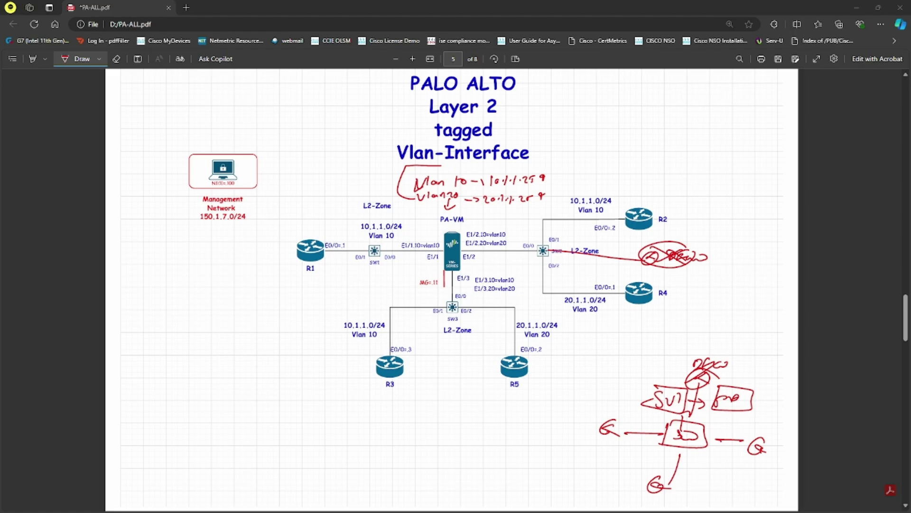
Switch to GNS3 and delete both links between SW2 and the DFGW router.
key("alt+Tab")
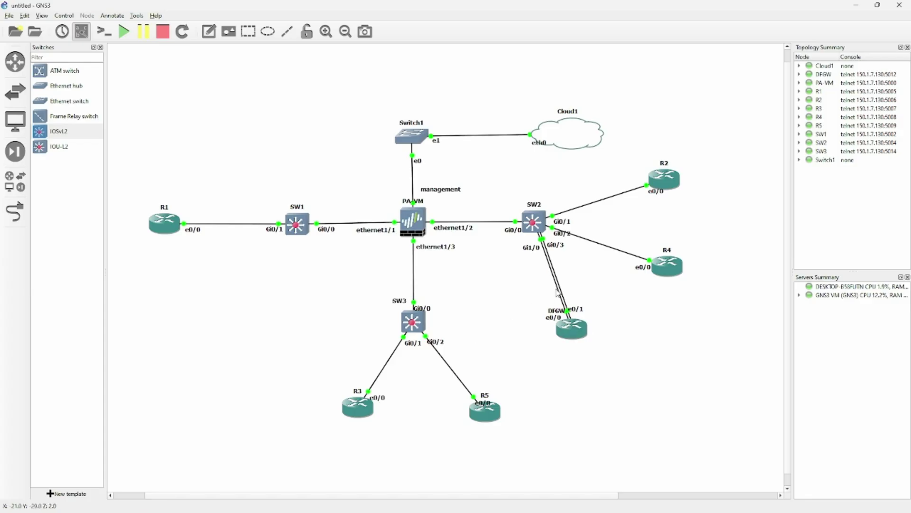
right_click(557, 286)
left_click(583, 331)
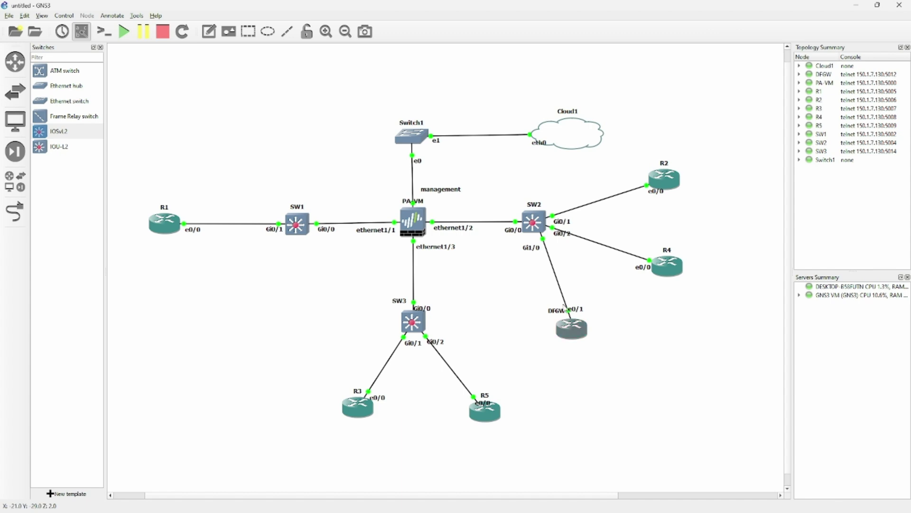
right_click(553, 275)
left_click(583, 328)
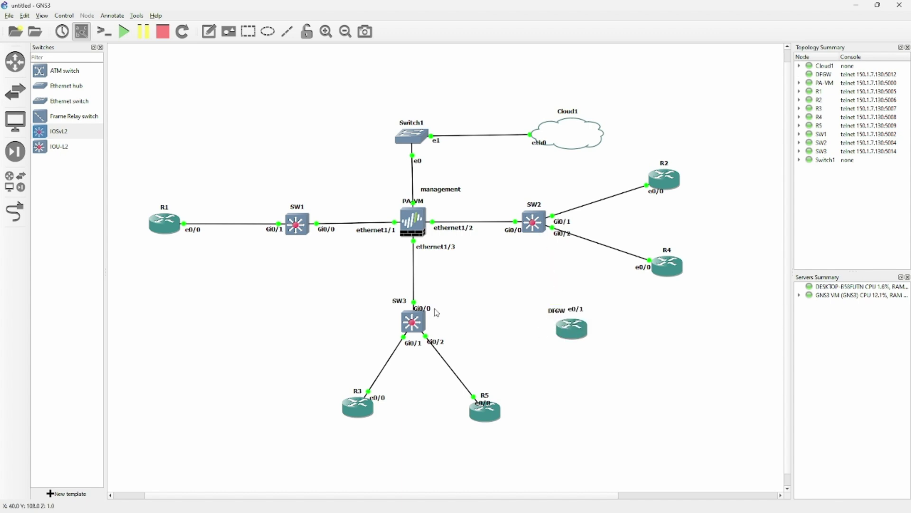
Go to the PA-VM web interface, dismiss the commit status and display the VLAN interfaces.
double_click(413, 322)
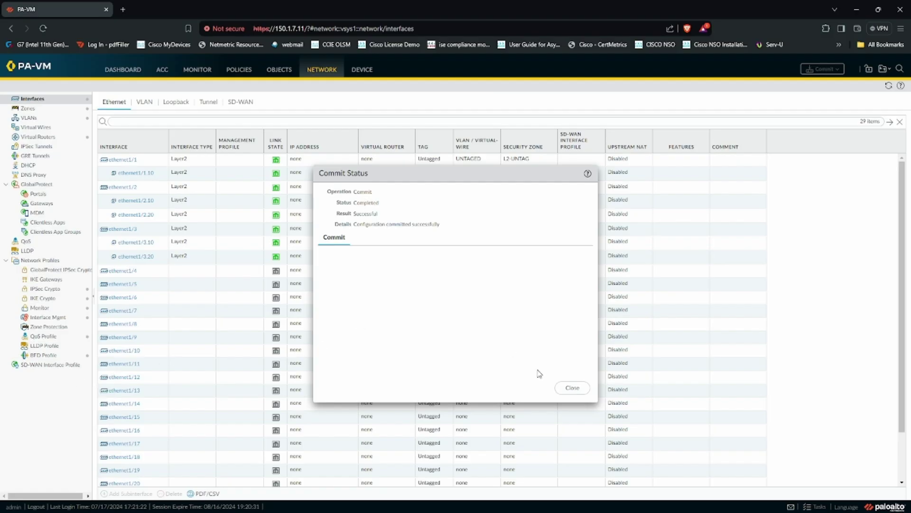
left_click(571, 386)
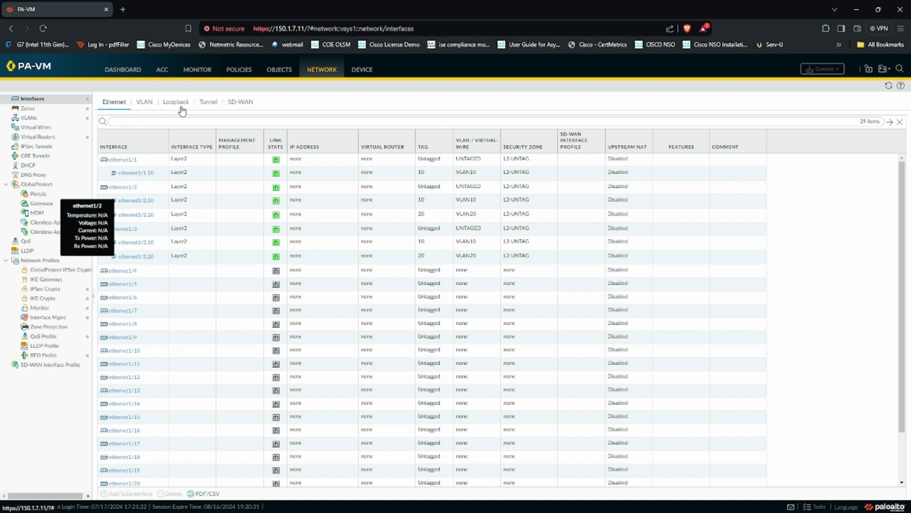
left_click(150, 106)
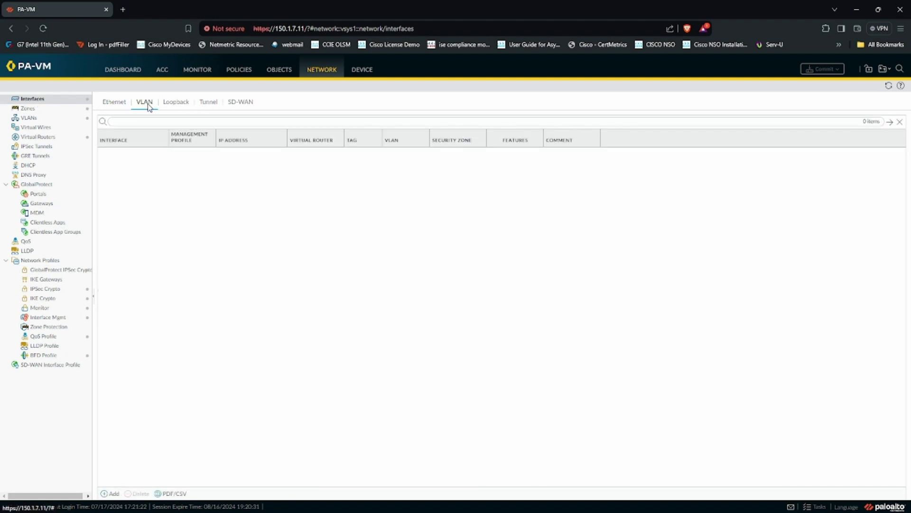
left_click(113, 493)
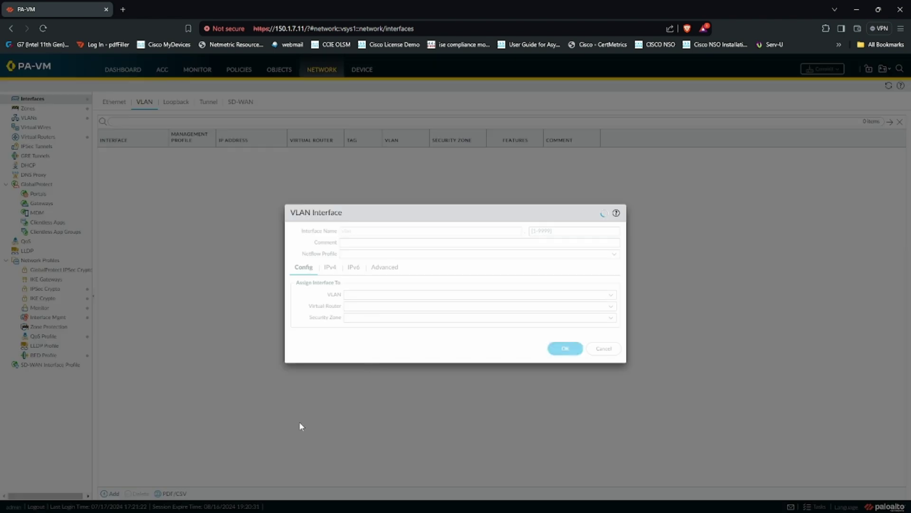
left_click(554, 231)
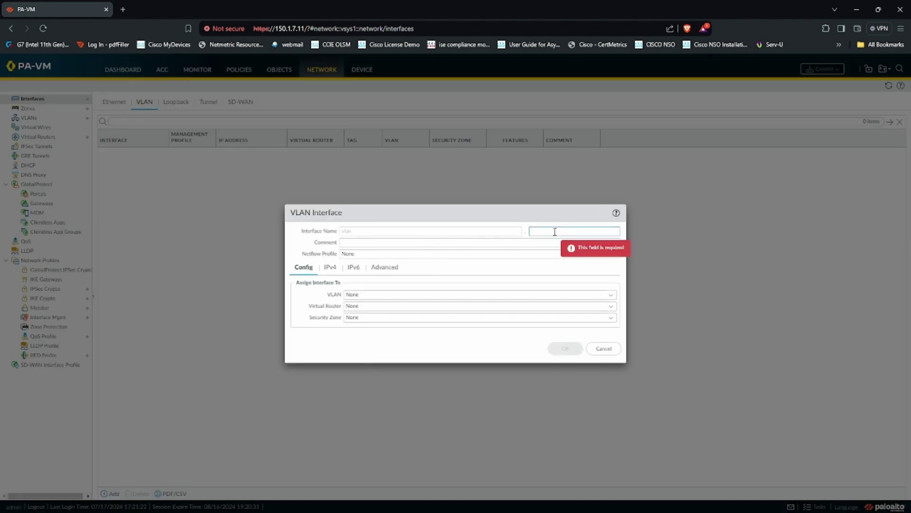
type("10")
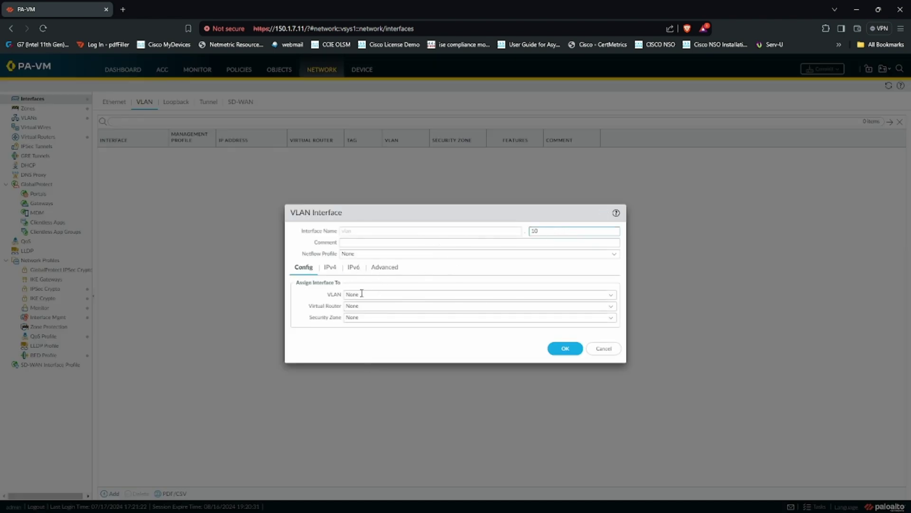
left_click_drag(326, 295, 345, 291)
left_click(604, 348)
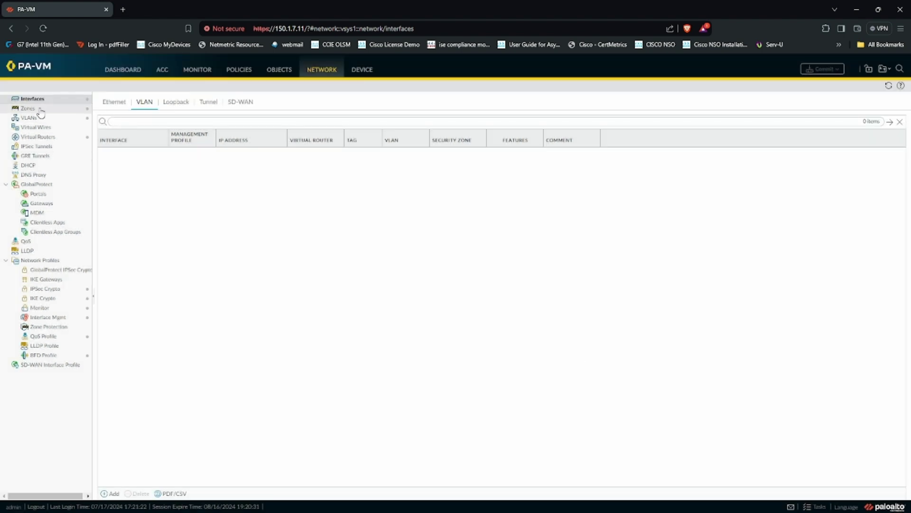
Review the existing VLAN objects and their member interfaces, and return to the VLAN interfaces.
left_click(33, 119)
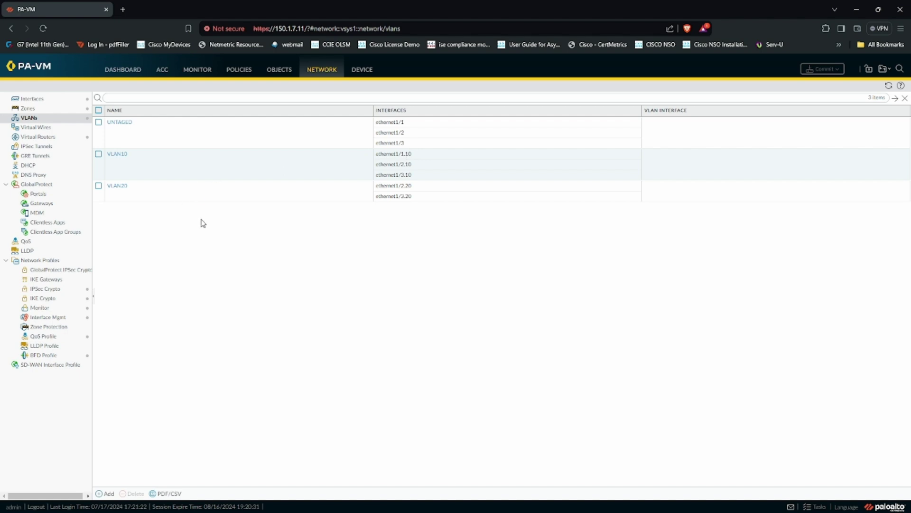
left_click(49, 100)
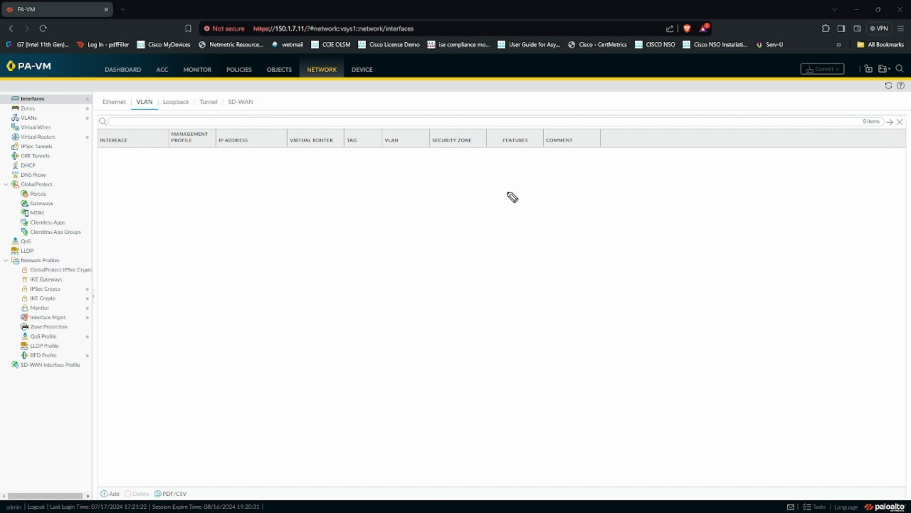
Sketch a topology on the blank page with a central PA firewall linked to routers R1, R2 and R3.
mouse_move(391, 251)
left_mouse_down()
mouse_move(395, 260)
mouse_move(379, 244)
mouse_move(547, 271)
mouse_move(569, 256)
left_mouse_up()
mouse_move(557, 248)
left_mouse_down()
mouse_move(579, 244)
mouse_move(528, 251)
left_mouse_up()
mouse_move(592, 267)
left_mouse_down()
mouse_move(750, 259)
mouse_move(786, 280)
left_mouse_up()
mouse_move(559, 290)
left_mouse_down()
mouse_move(523, 384)
mouse_move(525, 403)
mouse_move(505, 404)
left_mouse_up()
mouse_move(523, 433)
left_mouse_down()
mouse_move(532, 418)
mouse_move(548, 426)
mouse_move(535, 432)
left_mouse_up()
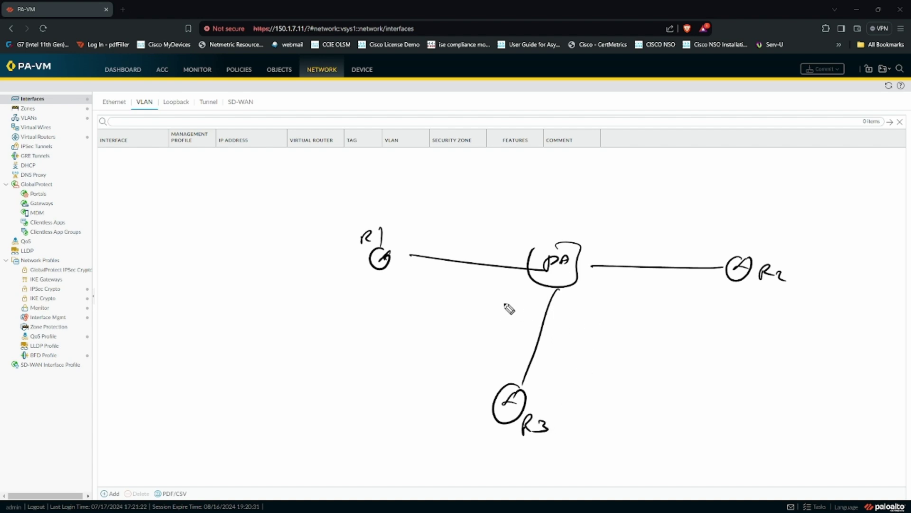
Draw a switch marked 10 on the R1 link and label the firewall's port e1/1 with subinterface 1/1.10.
left_click_drag(396, 255, 540, 270)
mouse_move(459, 247)
left_mouse_down()
mouse_move(485, 260)
mouse_move(449, 284)
mouse_move(522, 276)
left_mouse_up()
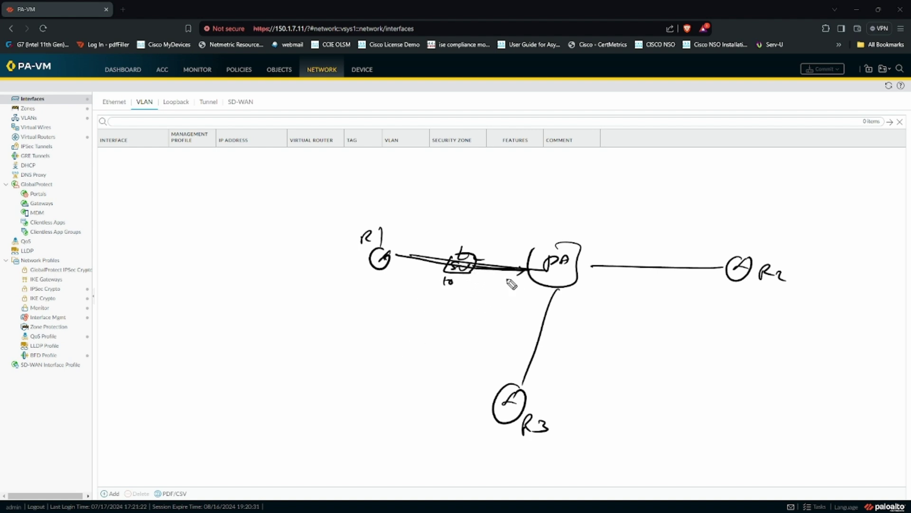
left_click_drag(495, 210, 508, 217)
mouse_move(518, 203)
left_mouse_down()
mouse_move(514, 217)
mouse_move(524, 218)
left_mouse_up()
left_click_drag(507, 225, 505, 235)
mouse_move(512, 225)
left_mouse_down()
mouse_move(517, 236)
mouse_move(536, 227)
mouse_move(524, 242)
left_mouse_up()
left_click(524, 234)
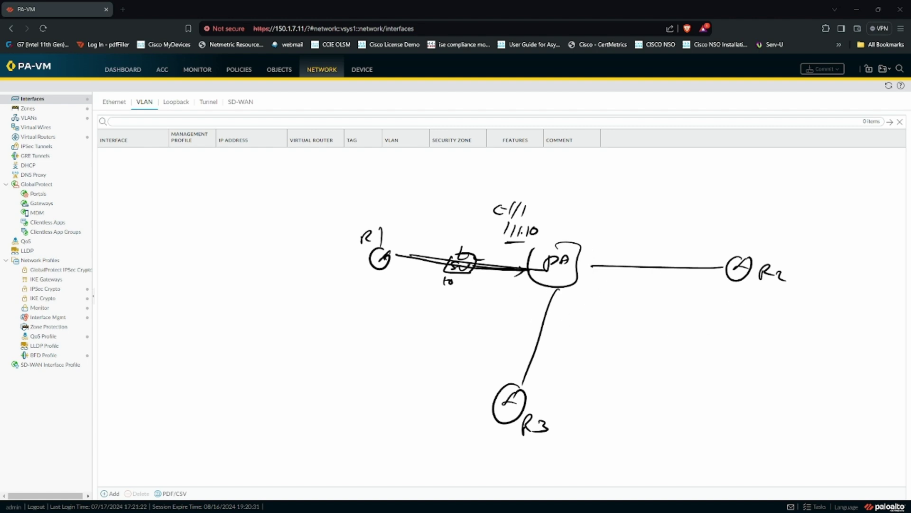
Draw an SW-to-SVI example and note by PA a VLAN 10 interface with 10.1.1.254, L3, its own L3 zone and a VLAN object.
left_click_drag(556, 252, 569, 240)
mouse_move(163, 188)
left_mouse_down()
mouse_move(192, 195)
mouse_move(200, 209)
mouse_move(221, 190)
mouse_move(250, 195)
mouse_move(235, 183)
mouse_move(219, 209)
left_mouse_up()
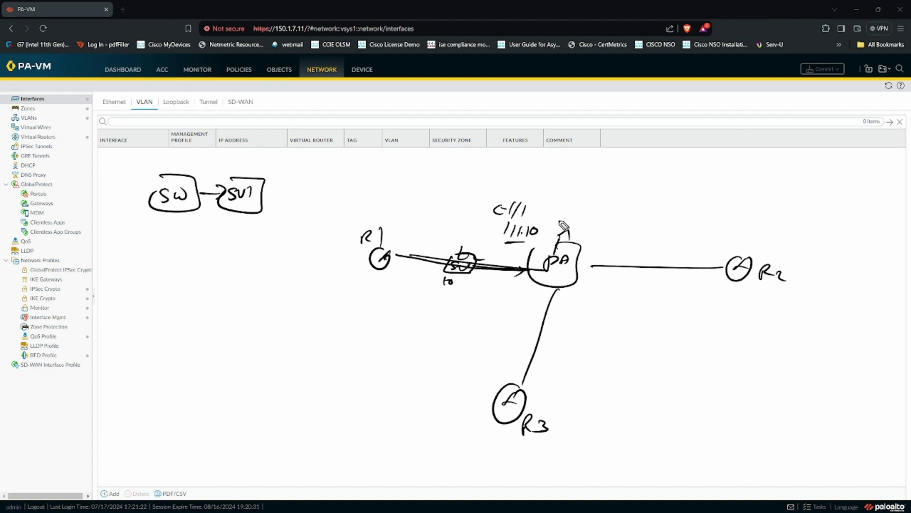
mouse_move(548, 189)
left_mouse_down()
mouse_move(593, 190)
mouse_move(569, 205)
mouse_move(587, 215)
mouse_move(641, 205)
mouse_move(605, 222)
mouse_move(628, 222)
mouse_move(609, 235)
left_mouse_up()
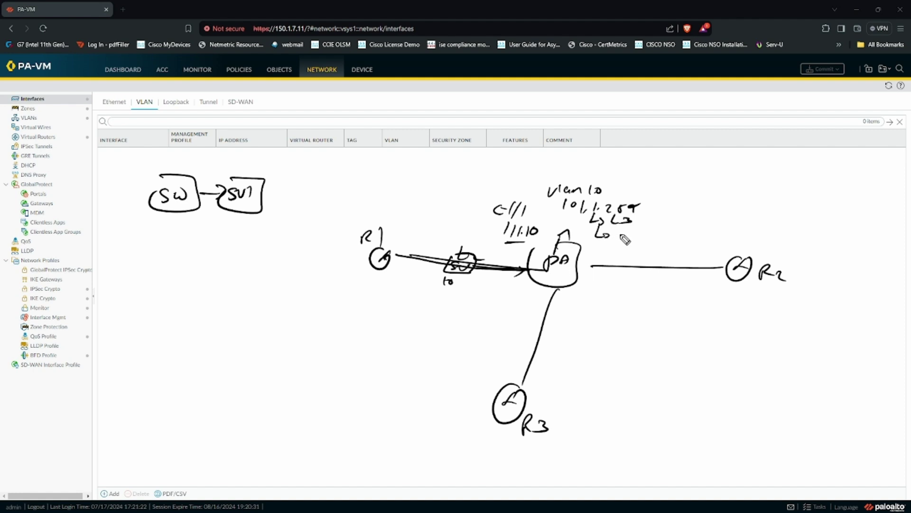
mouse_move(621, 239)
left_mouse_down()
mouse_move(727, 233)
mouse_move(713, 243)
left_mouse_up()
mouse_move(599, 236)
left_mouse_down()
mouse_move(648, 263)
mouse_move(628, 251)
mouse_move(691, 256)
mouse_move(714, 244)
left_mouse_up()
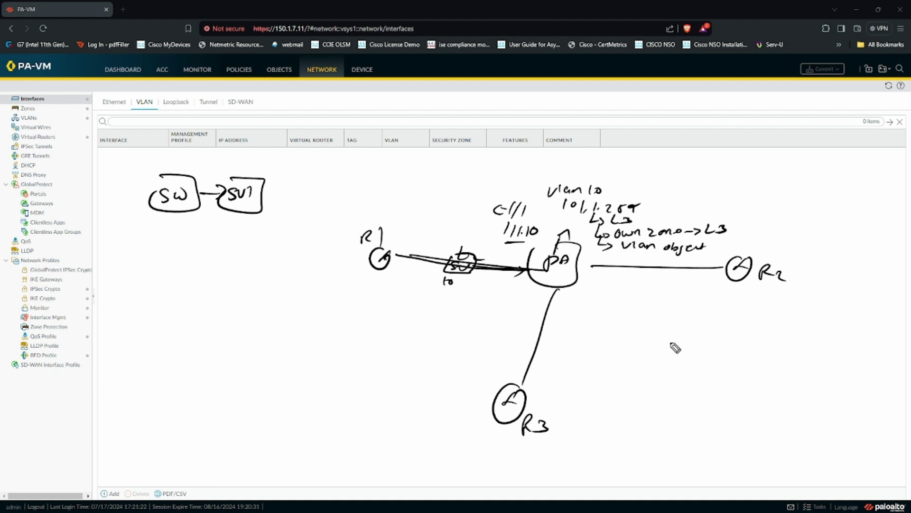
Write that e1/1.10 is L2, belonging to VLAN 10 and the L2-untagged zone, below the R2 link.
left_click_drag(619, 318, 658, 334)
left_click_drag(663, 332, 668, 333)
left_click_drag(674, 326, 723, 332)
mouse_move(739, 319)
left_mouse_down()
mouse_move(755, 331)
mouse_move(751, 343)
left_mouse_up()
left_click_drag(755, 338, 786, 341)
left_click_drag(791, 338, 810, 341)
left_click_drag(813, 334, 824, 339)
mouse_move(748, 351)
left_mouse_down()
mouse_move(750, 365)
mouse_move(783, 364)
left_mouse_up()
left_click_drag(785, 359, 802, 362)
left_click_drag(804, 360, 831, 365)
mouse_move(833, 361)
left_mouse_down()
mouse_move(848, 366)
mouse_move(853, 355)
mouse_move(850, 368)
left_mouse_up()
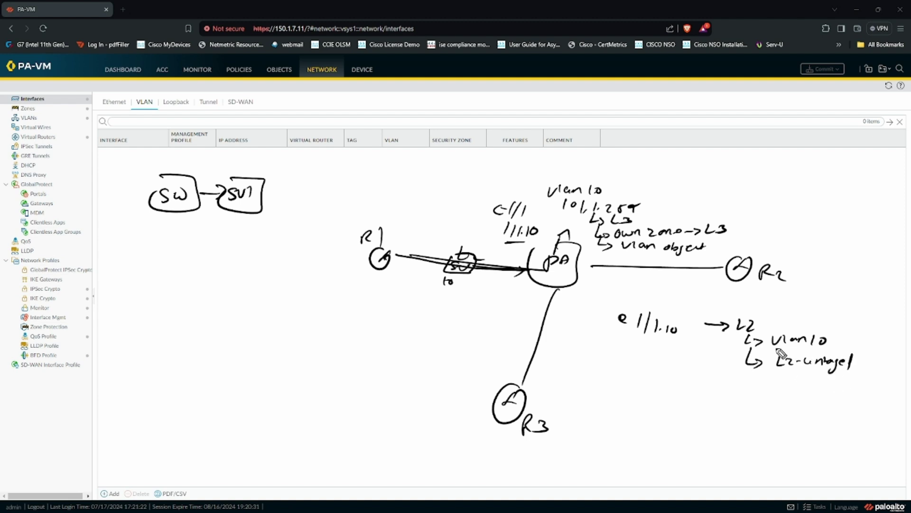
Box the VLAN 10 object and point it to a VLAN 10 interface listing 10, L3, 10.1.1.254 and L3 zone.
mouse_move(772, 327)
left_mouse_down()
mouse_move(836, 338)
mouse_move(766, 333)
left_mouse_up()
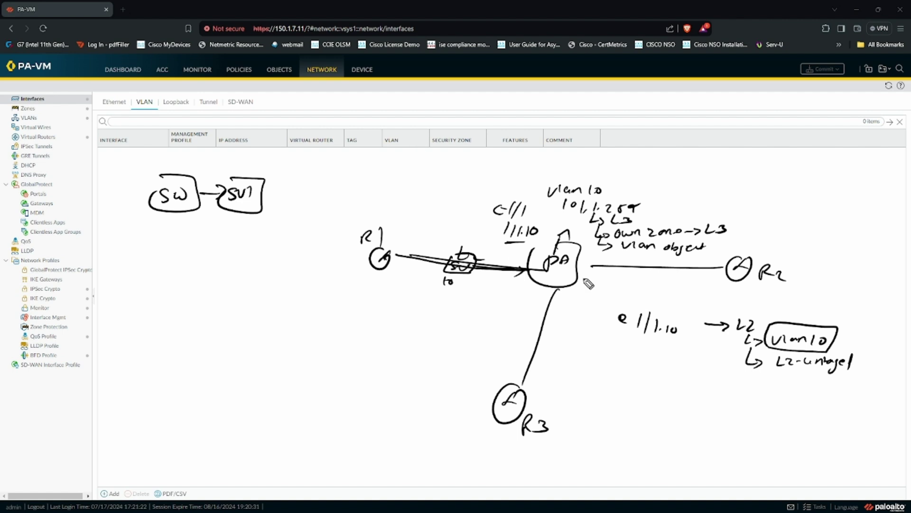
mouse_move(800, 323)
left_mouse_down()
mouse_move(808, 286)
mouse_move(840, 287)
mouse_move(838, 295)
left_mouse_up()
mouse_move(847, 285)
left_mouse_down()
mouse_move(836, 266)
mouse_move(849, 270)
left_mouse_up()
mouse_move(857, 262)
left_mouse_down()
mouse_move(827, 248)
mouse_move(854, 252)
left_mouse_up()
mouse_move(859, 242)
left_mouse_down()
mouse_move(860, 251)
mouse_move(826, 223)
mouse_move(861, 225)
left_mouse_up()
left_click_drag(866, 219, 902, 226)
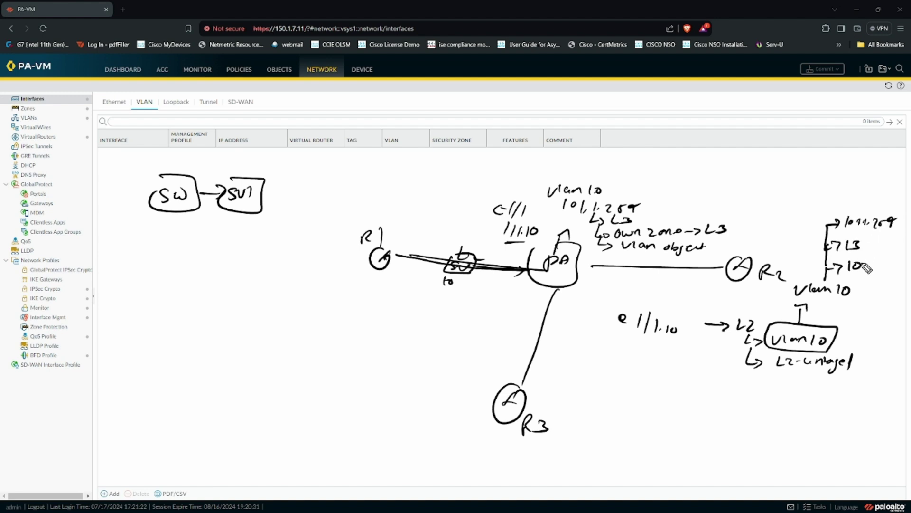
left_click_drag(827, 222, 891, 206)
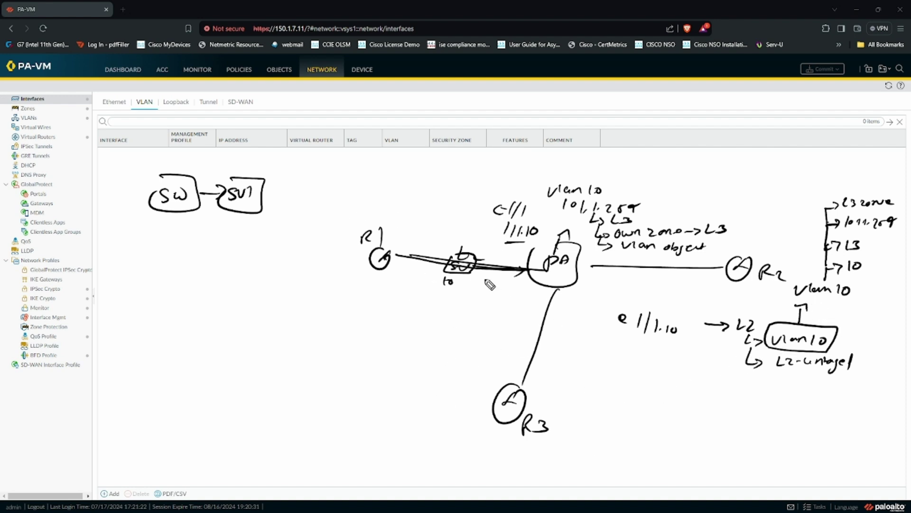
Retrace the firewall's links to the routers, mark the R2 link as L2 and add an L3 note above the R1 link.
left_click_drag(397, 253, 647, 278)
left_click_drag(562, 284, 520, 338)
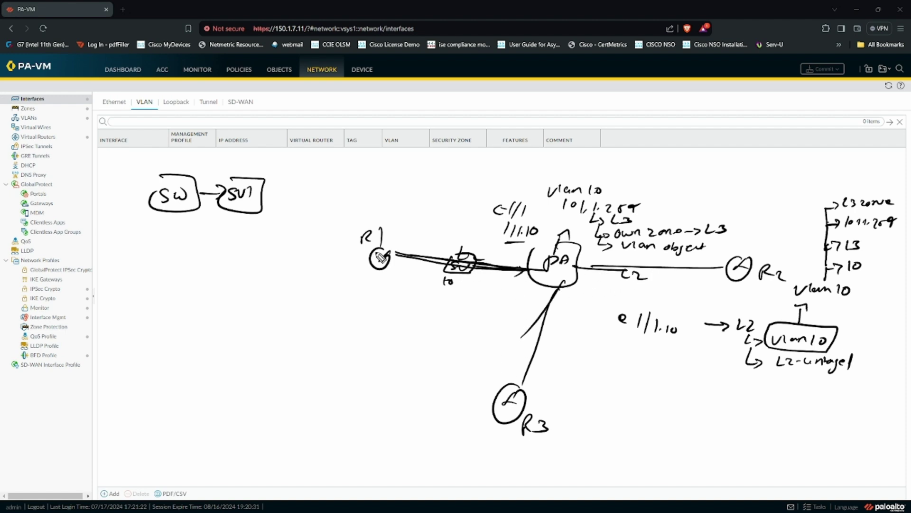
mouse_move(450, 204)
left_mouse_down()
mouse_move(462, 214)
mouse_move(430, 238)
mouse_move(470, 235)
mouse_move(450, 242)
left_mouse_up()
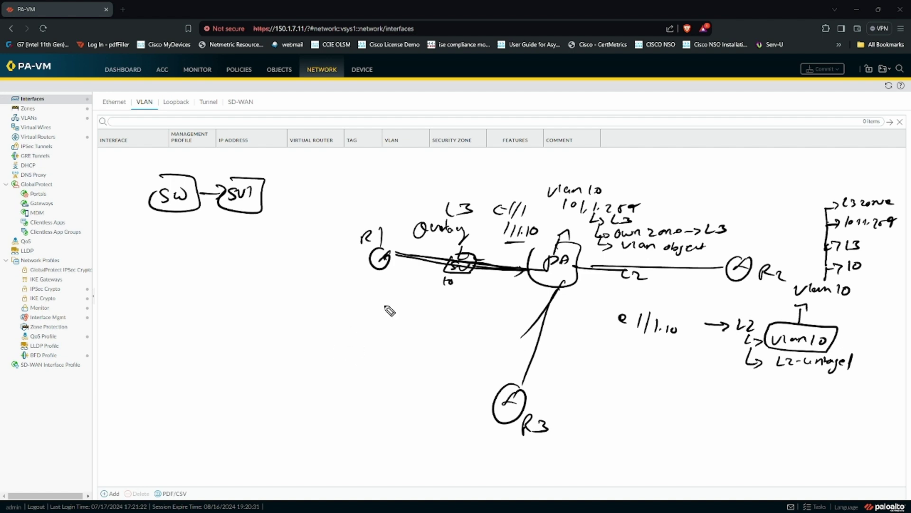
Trace R1's path into the firewall, box both VLAN 10 interface notes and draw arrows connecting them to subinterface 1/1.10.
mouse_move(386, 255)
left_mouse_down()
mouse_move(513, 270)
mouse_move(502, 275)
mouse_move(517, 252)
left_mouse_up()
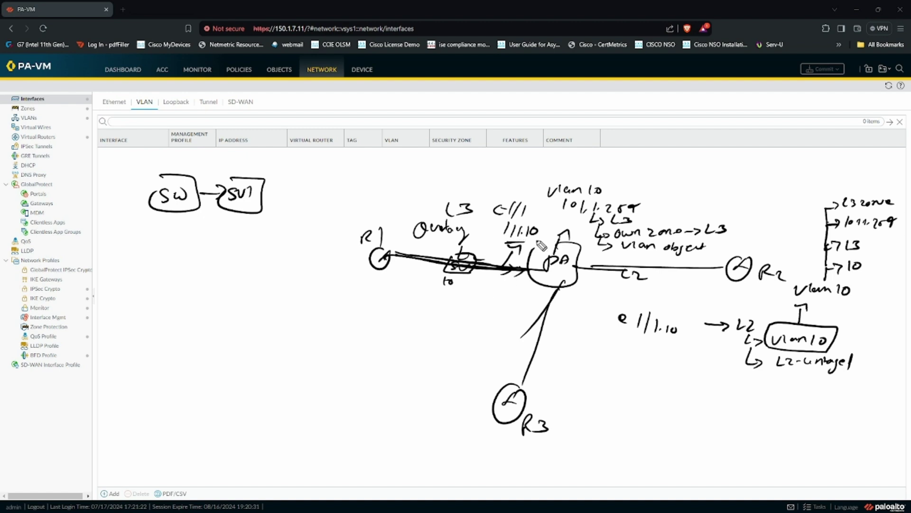
mouse_move(546, 198)
left_mouse_down()
mouse_move(610, 201)
mouse_move(541, 181)
mouse_move(547, 229)
left_mouse_up()
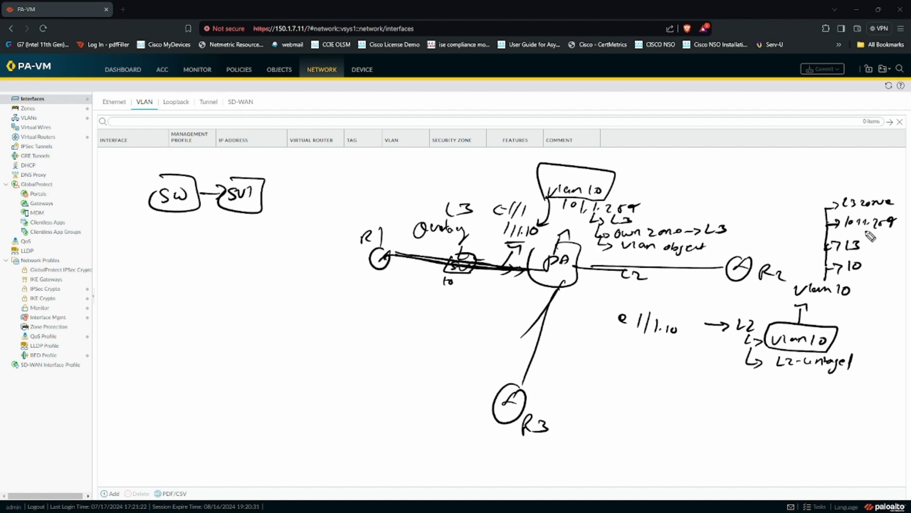
mouse_move(792, 292)
left_mouse_down()
mouse_move(819, 293)
mouse_move(860, 277)
mouse_move(799, 275)
mouse_move(779, 308)
mouse_move(781, 331)
mouse_move(673, 343)
mouse_move(689, 336)
left_mouse_up()
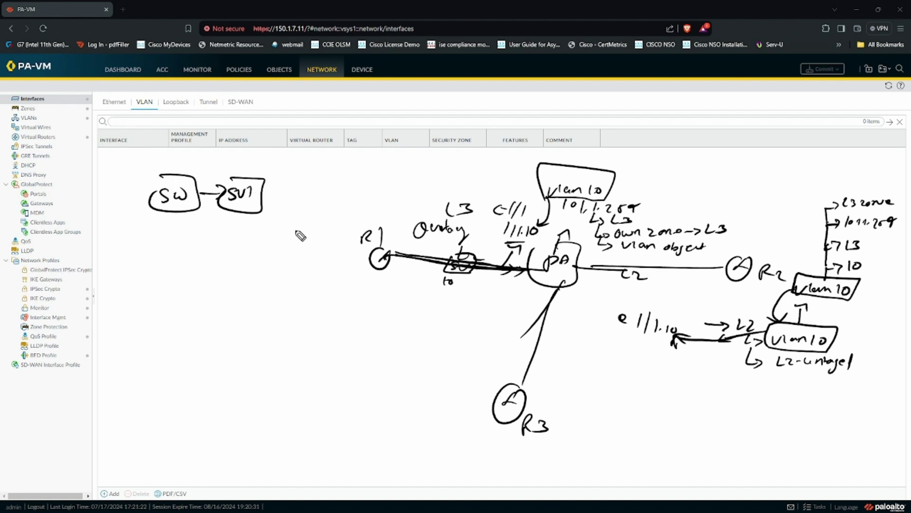
Label the R2 and R3 links 2/1.10 and 3/1.10 with VLAN 10 and draw arrows from both to the VLAN 10 interface.
left_click_drag(583, 254, 590, 263)
mouse_move(598, 251)
left_mouse_down()
mouse_move(599, 264)
mouse_move(613, 261)
mouse_move(602, 281)
mouse_move(622, 279)
mouse_move(755, 235)
mouse_move(651, 170)
mouse_move(655, 182)
left_mouse_up()
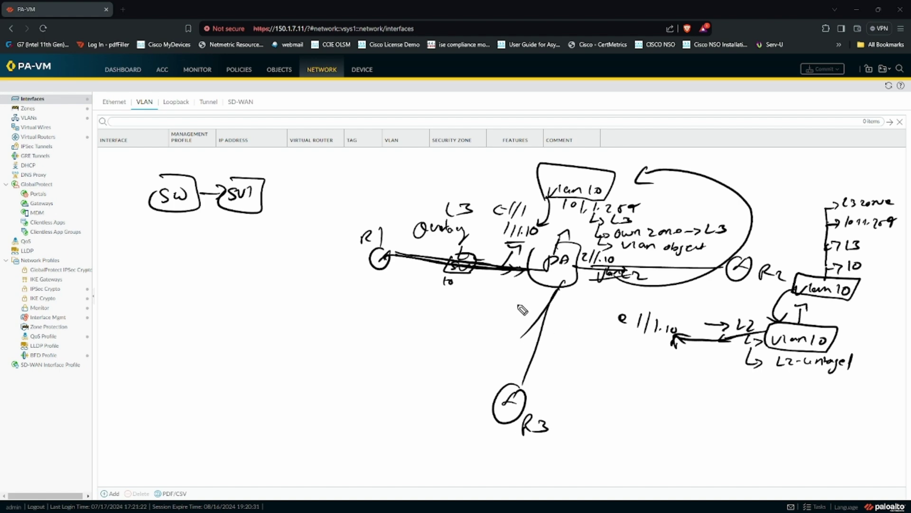
left_click_drag(492, 292, 495, 307)
left_click_drag(504, 293, 510, 305)
mouse_move(516, 293)
left_mouse_down()
mouse_move(521, 306)
mouse_move(496, 324)
mouse_move(530, 317)
mouse_move(493, 200)
mouse_move(524, 176)
mouse_move(524, 186)
left_mouse_up()
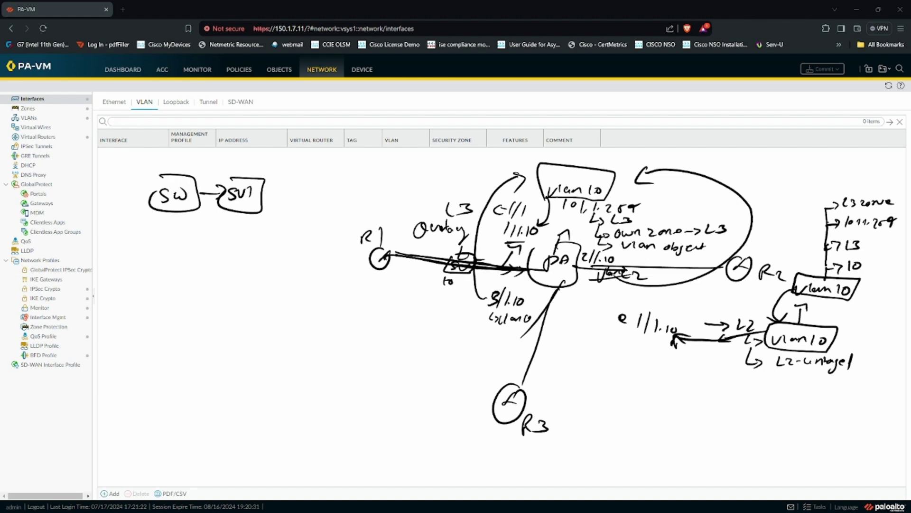
Clear the screen drawings and add a VLAN interface numbered 10, assigned to VLAN10 and the default virtual router.
key("Escape")
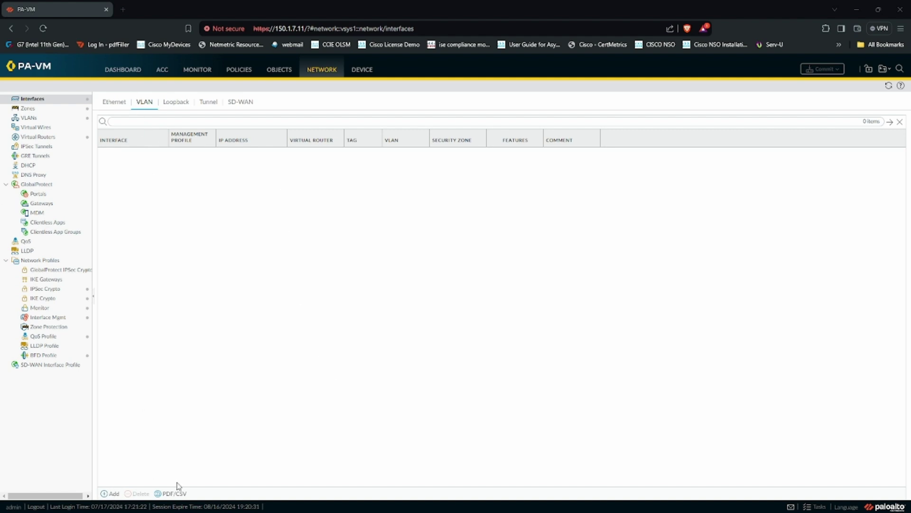
left_click(113, 495)
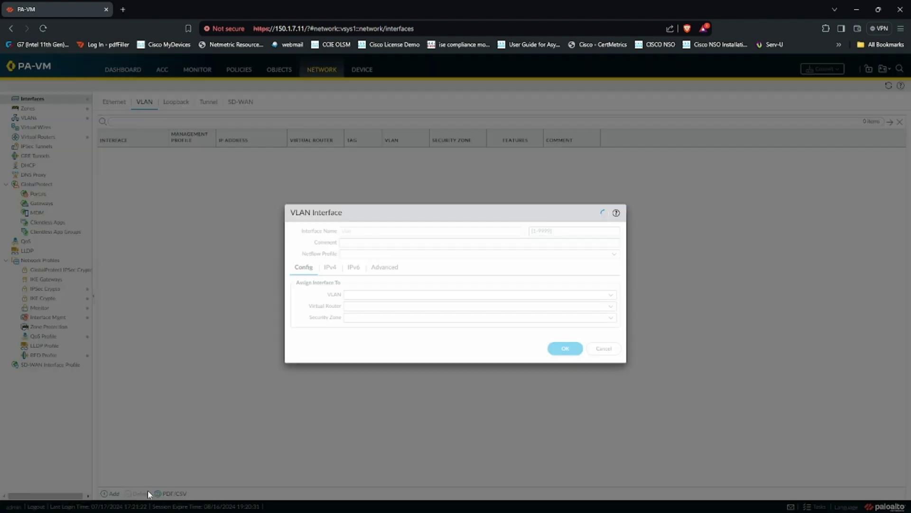
left_click(558, 232)
type("10")
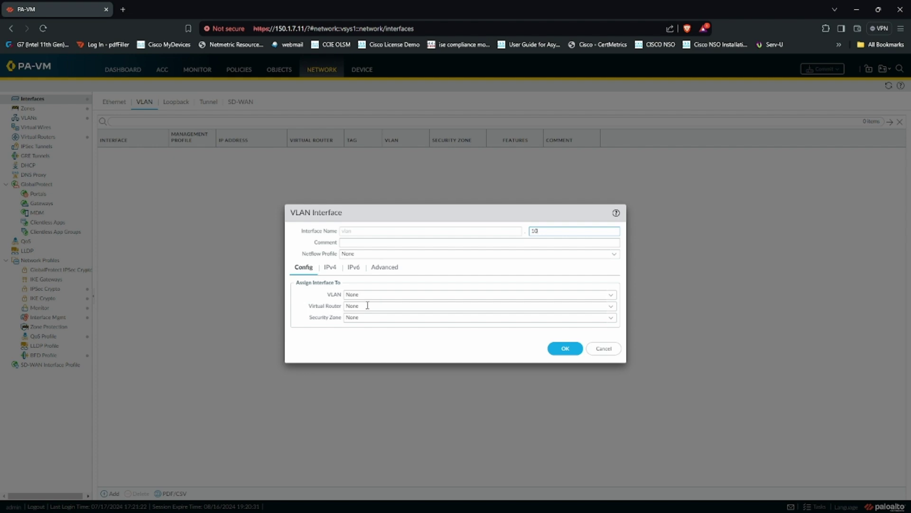
left_click(611, 297)
left_click(389, 330)
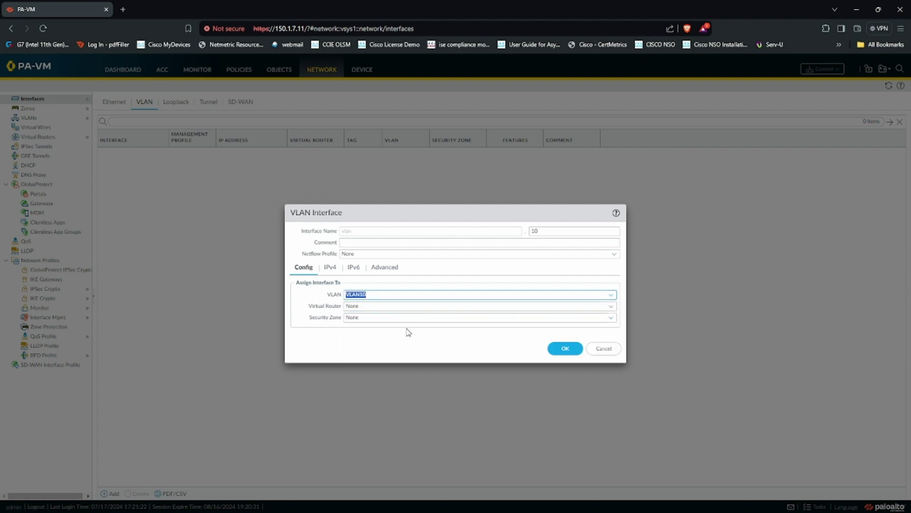
left_click(612, 308)
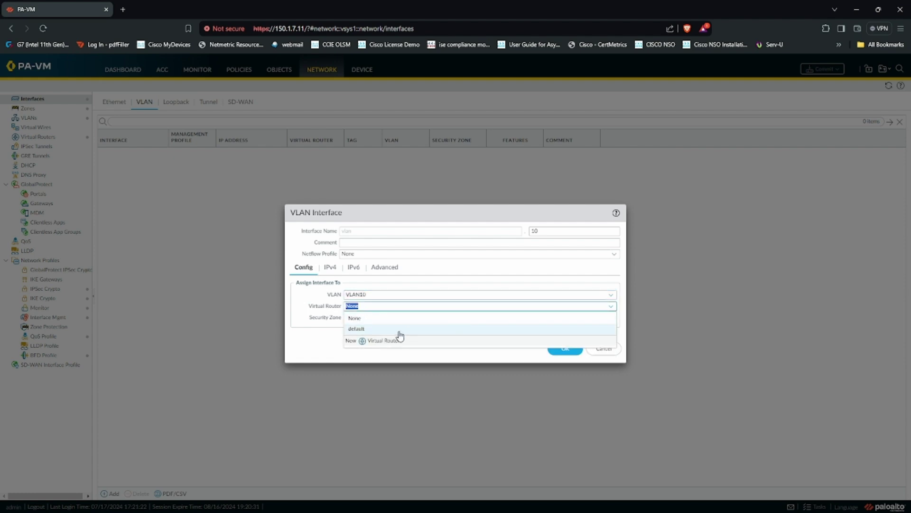
left_click(401, 332)
Check the zone name in the topology PDF and create a new security zone L3-V10 for VLAN interface 10.
left_click(611, 318)
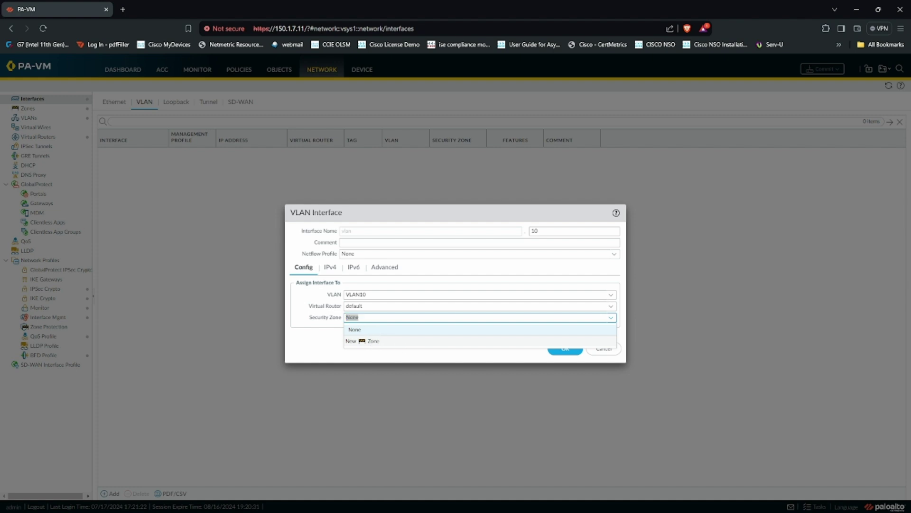
key("alt+Tab")
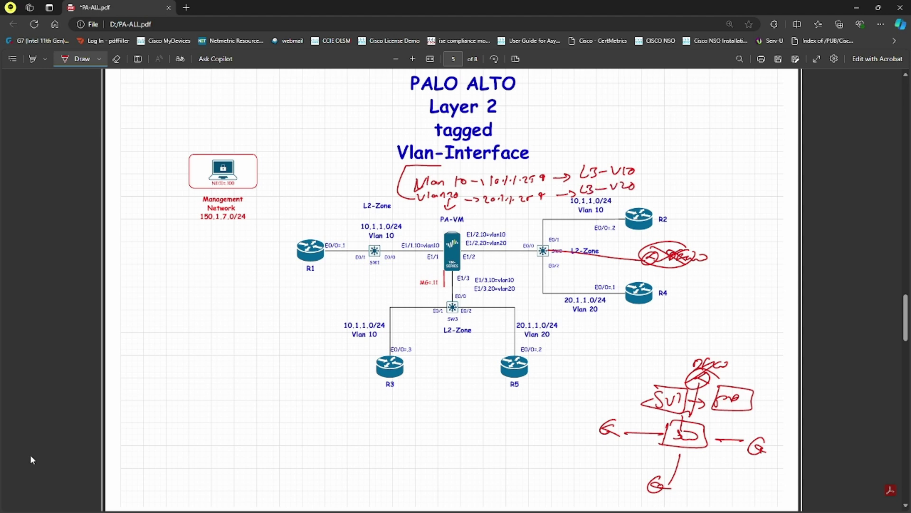
key("alt+Tab")
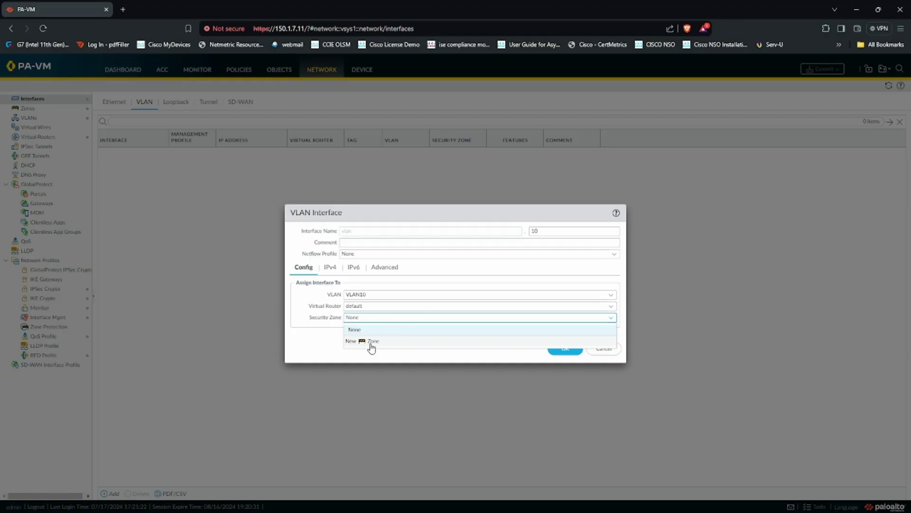
left_click(371, 342)
type("U")
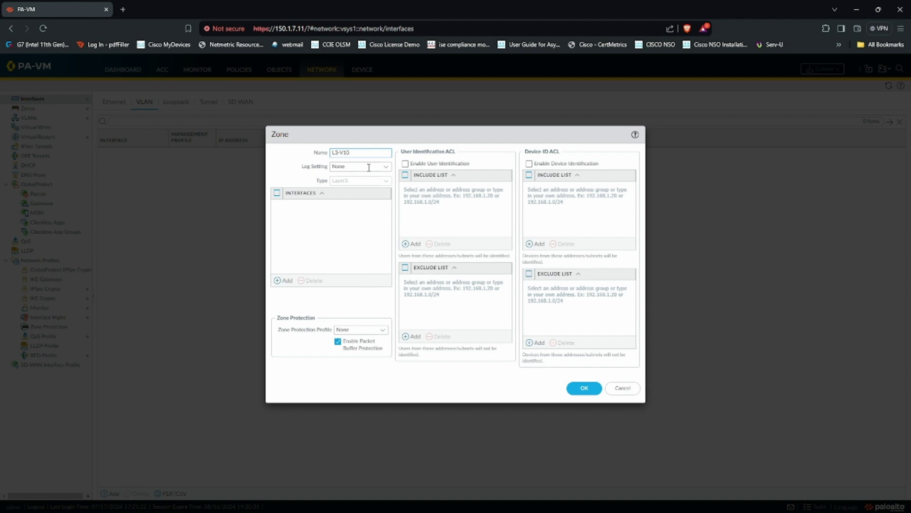
left_click(584, 388)
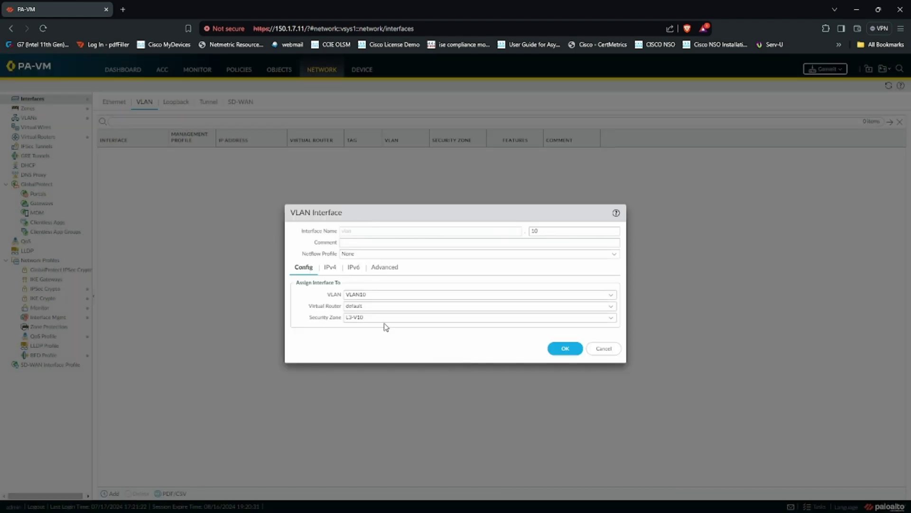
Give VLAN interface 10 the static IPv4 address 10.1.1.254/24 and the PING management profile.
left_click(331, 270)
left_click(304, 359)
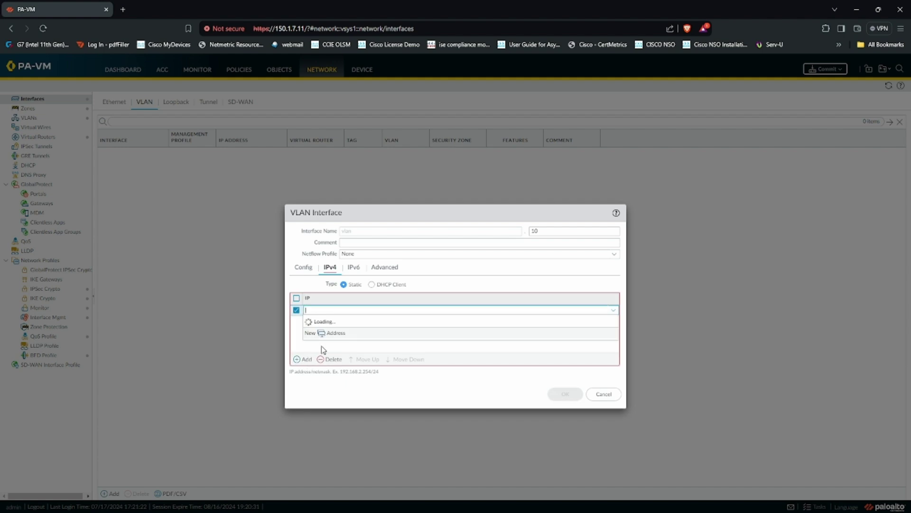
type("10.1.1.254/24")
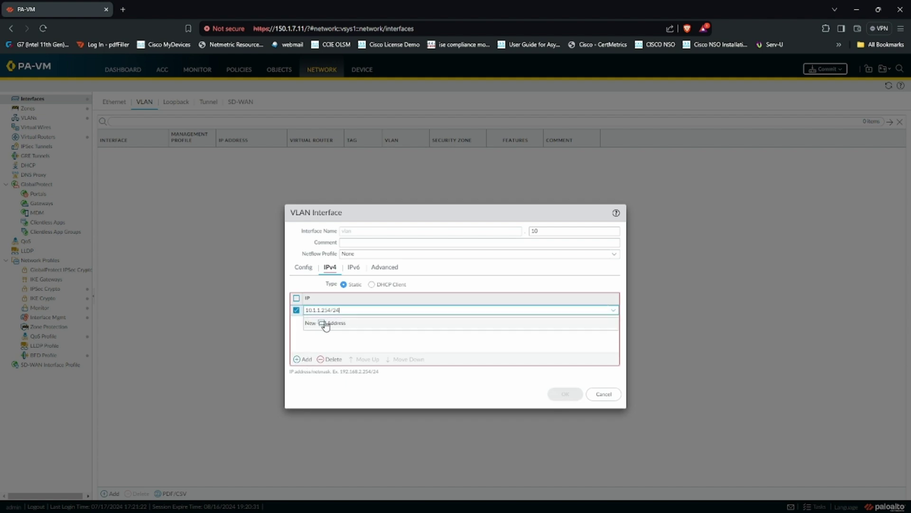
left_click(423, 349)
left_click(382, 268)
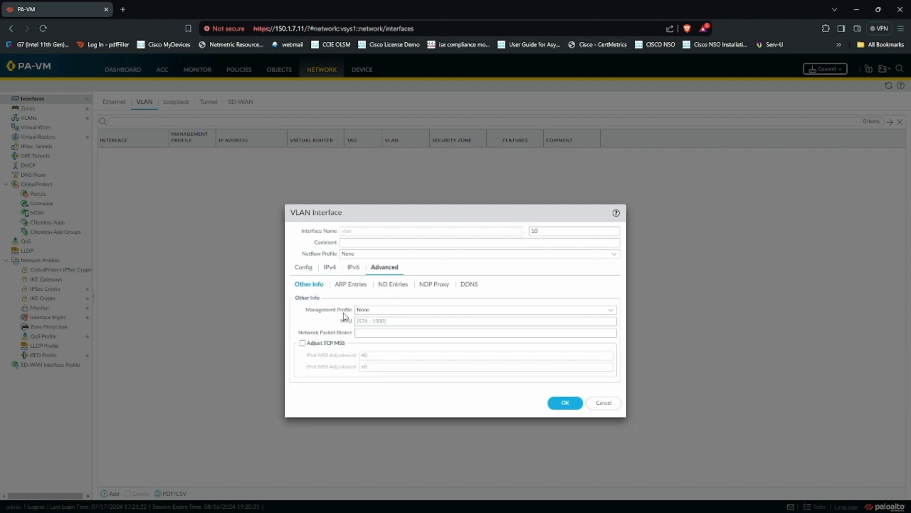
left_click(610, 313)
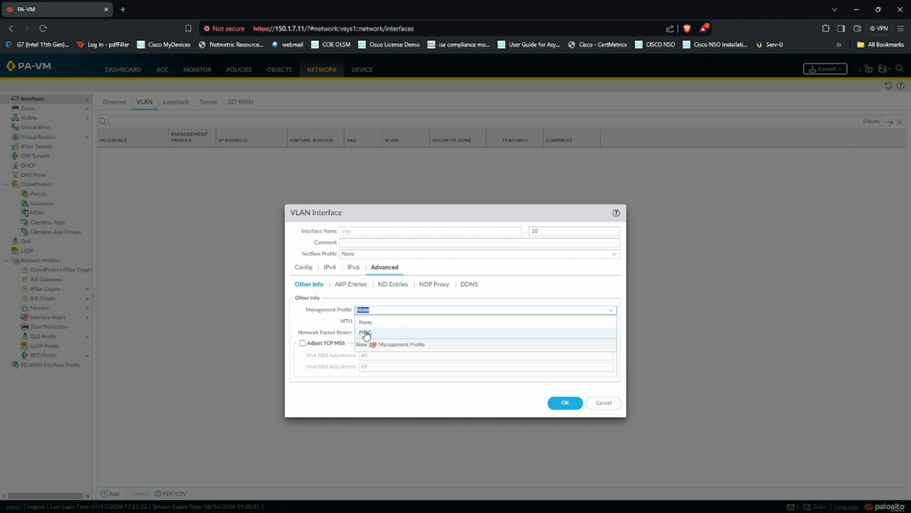
left_click(378, 333)
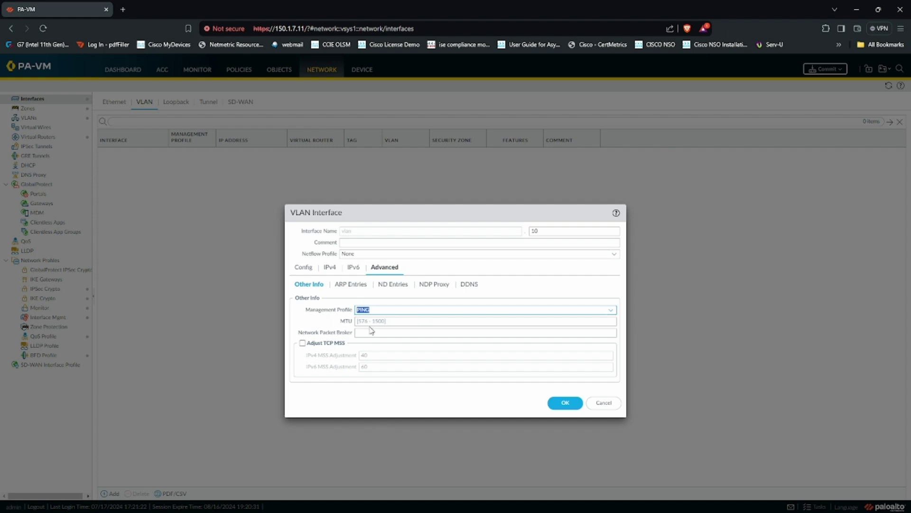
Review the number, VLAN assignment and IPv4 address of VLAN interface 10 and save the interface.
left_click(309, 271)
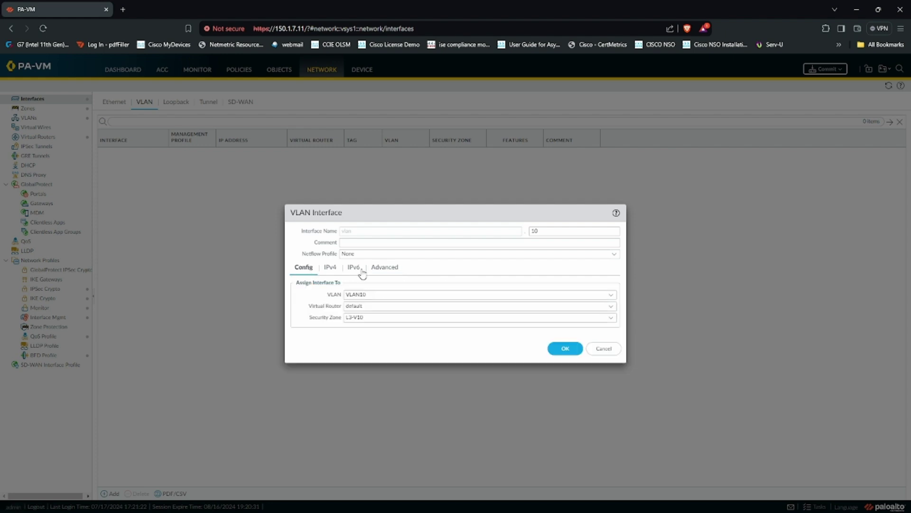
left_click_drag(559, 230, 517, 231)
left_click_drag(374, 296, 343, 298)
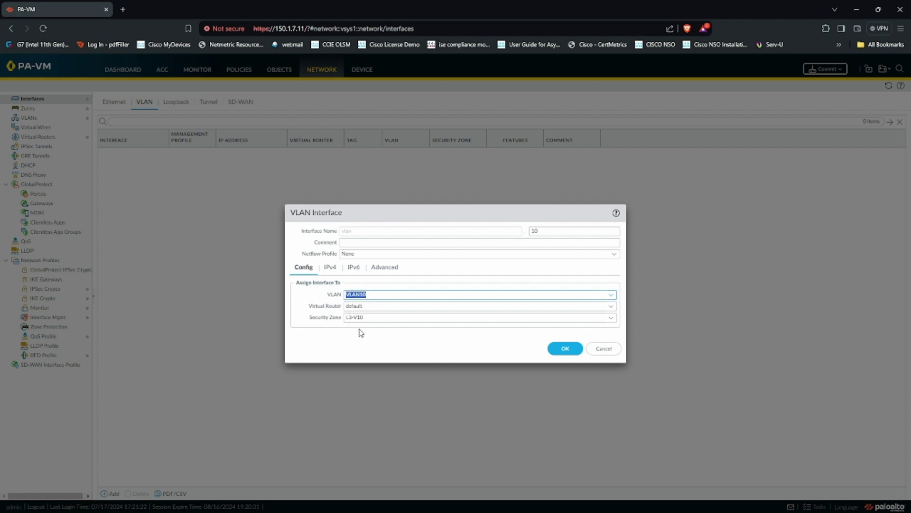
left_click(330, 267)
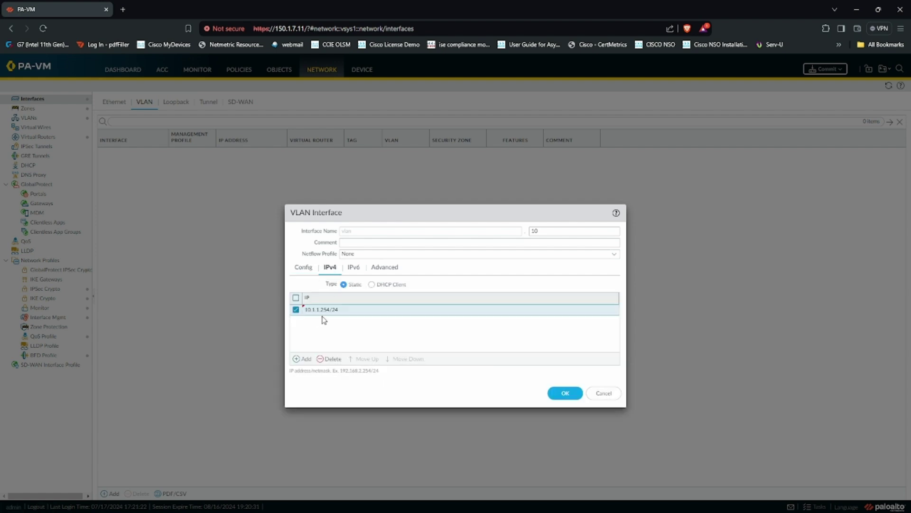
left_click(565, 396)
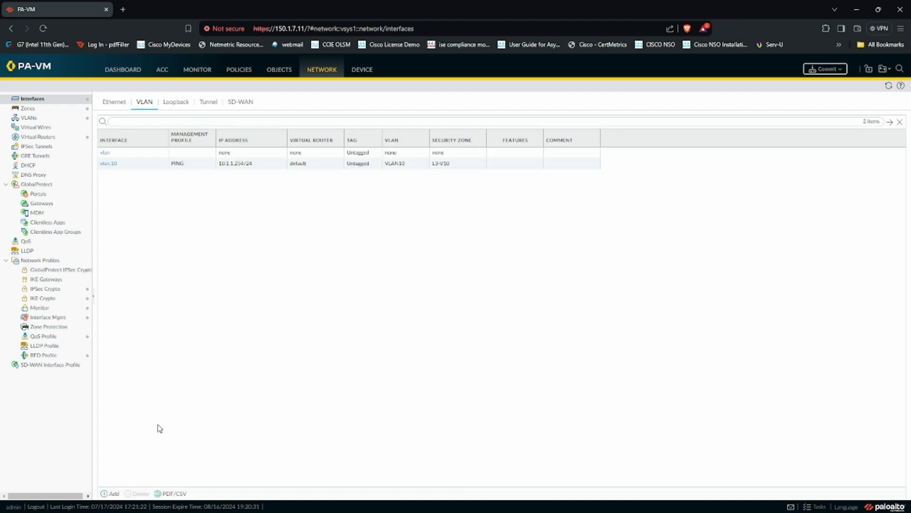
Add a second VLAN interface numbered 20, assigned to VLAN20 and the default virtual router.
left_click(113, 494)
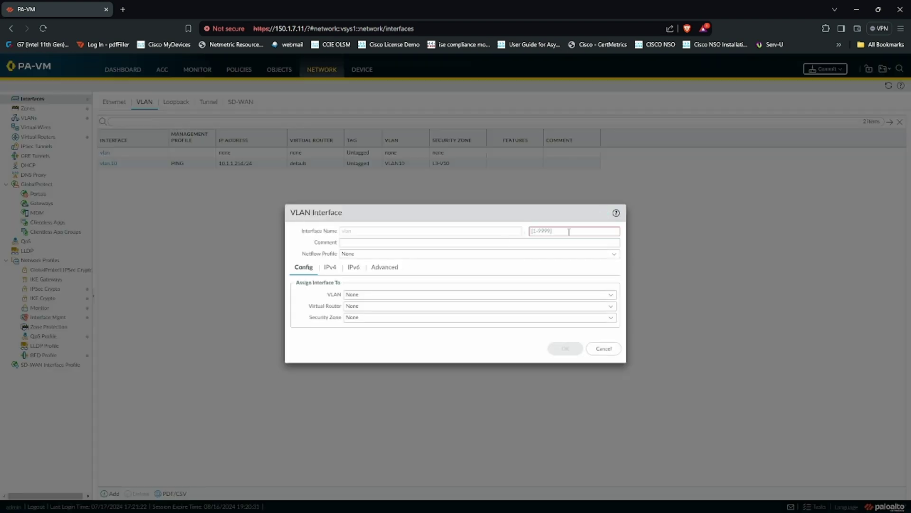
left_click(570, 232)
type("20")
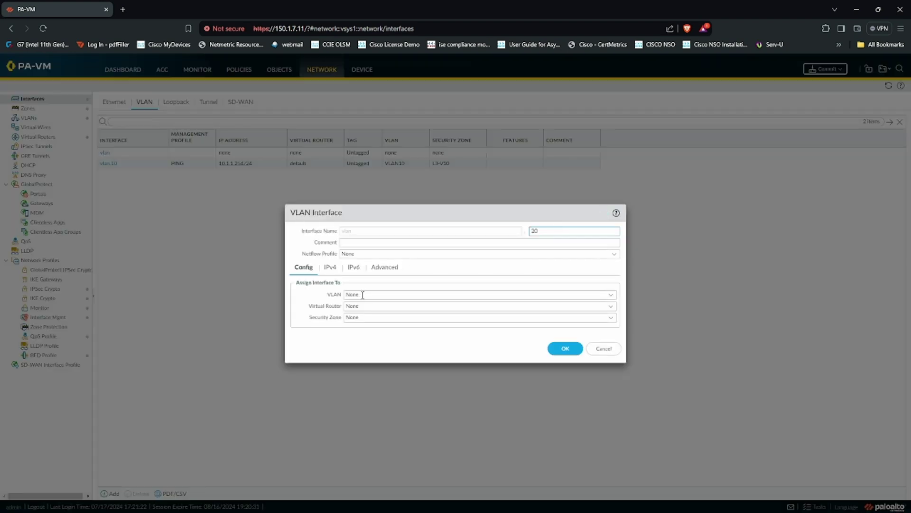
left_click(612, 295)
left_click(384, 335)
left_click(611, 306)
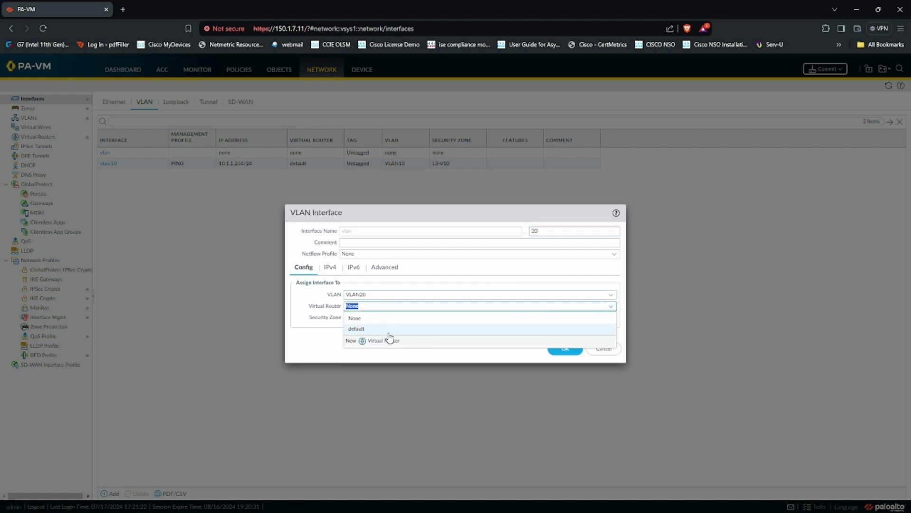
left_click(382, 334)
Create a new security zone named L3-V20 for VLAN interface 20.
left_click(611, 318)
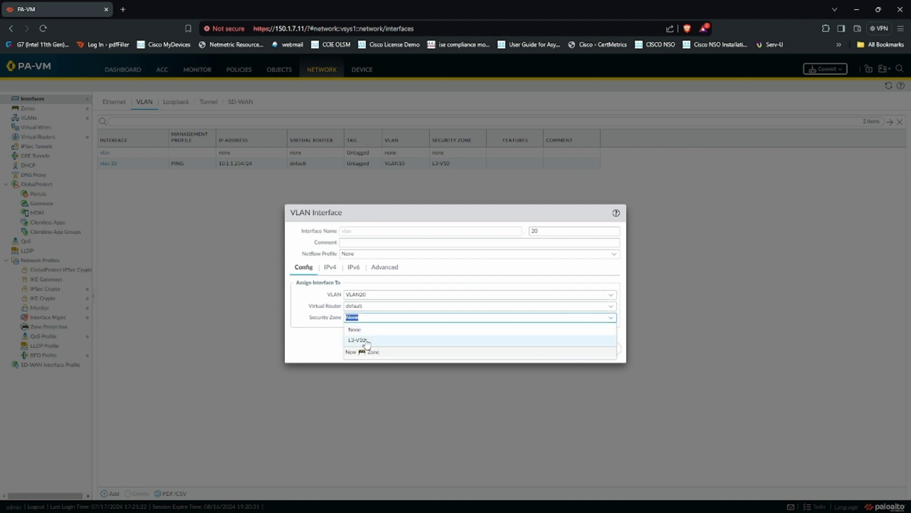
left_click(373, 353)
type("L3-V20")
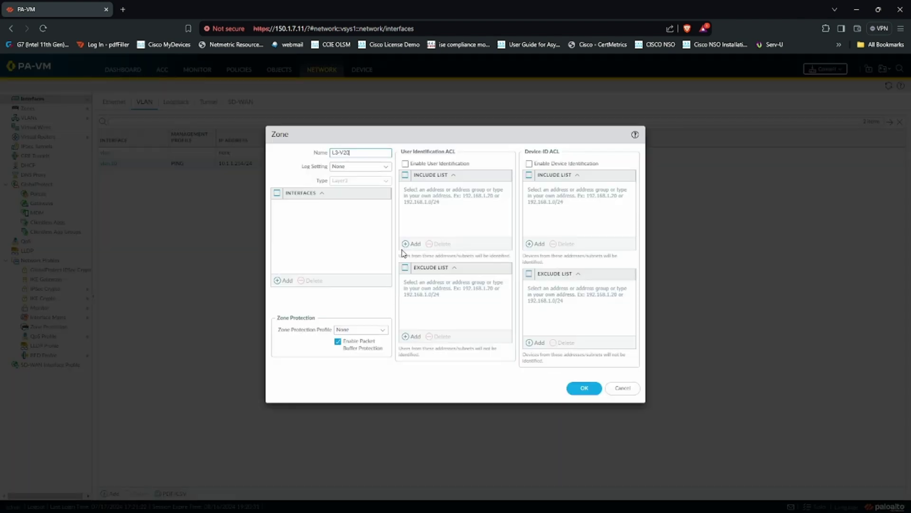
left_click(577, 392)
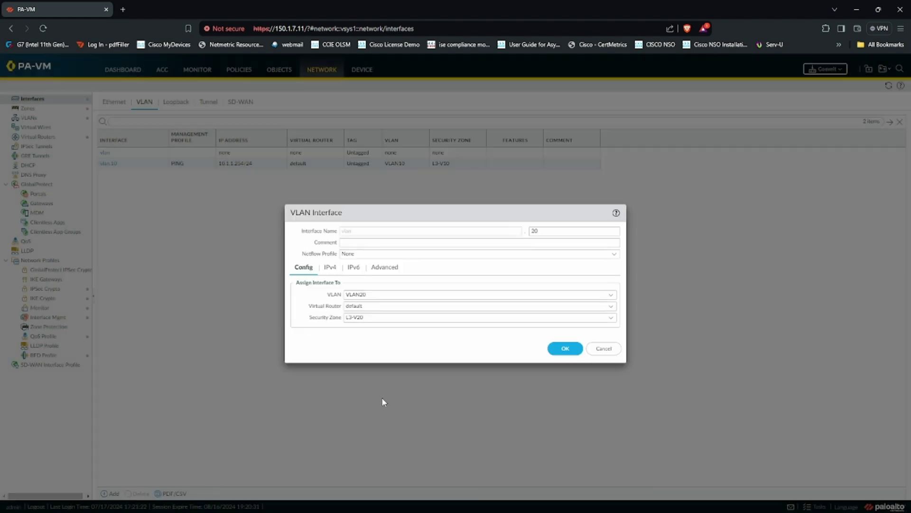
Add the static IPv4 address 20.1.1.254/24 to VLAN interface 20 and save the interface.
left_click(329, 267)
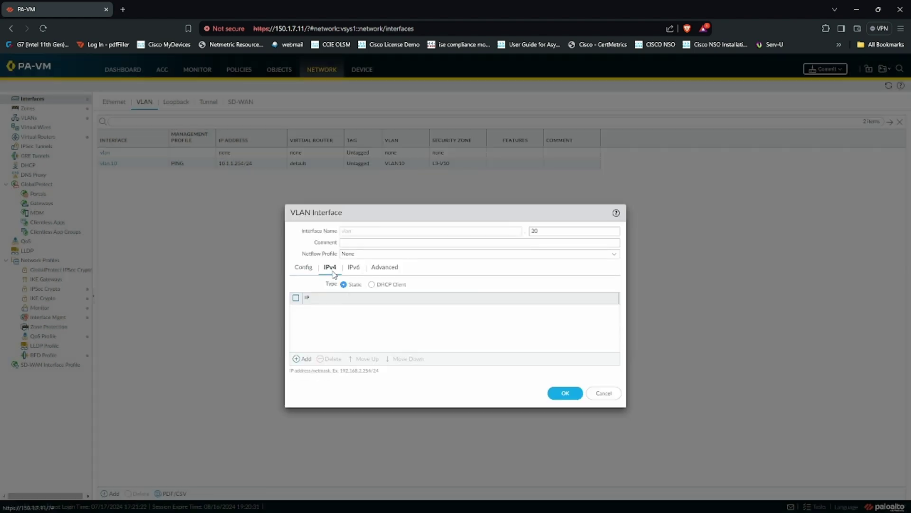
left_click(303, 359)
type("20.1.1.254/24")
key("Return")
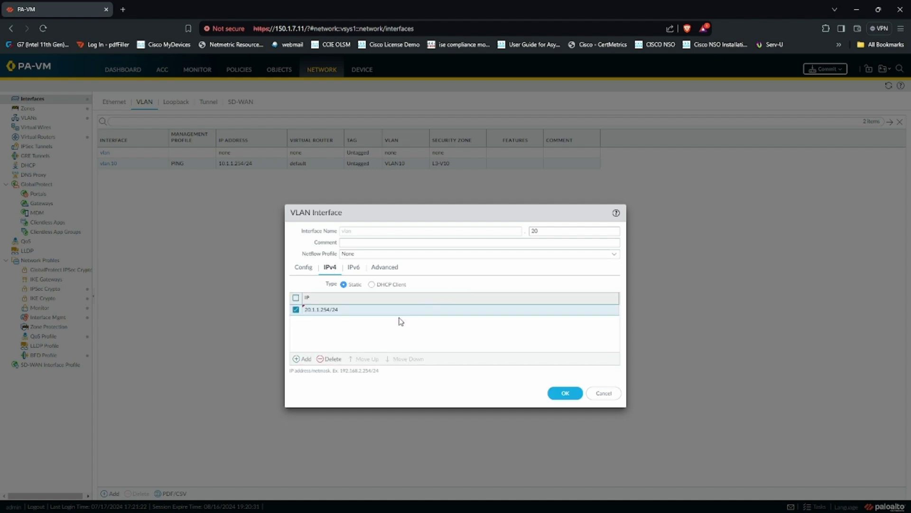
left_click(564, 395)
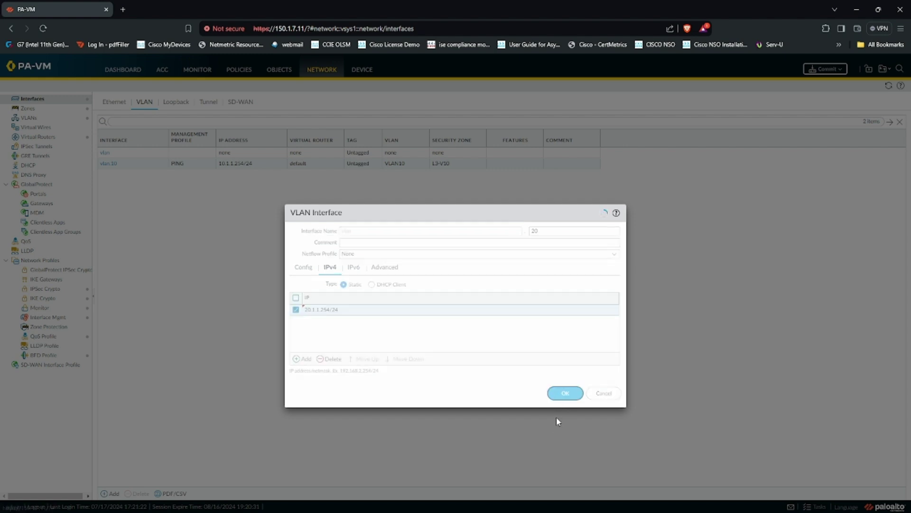
Reopen the vlan.20 interface and assign it the PING management profile.
left_click(110, 176)
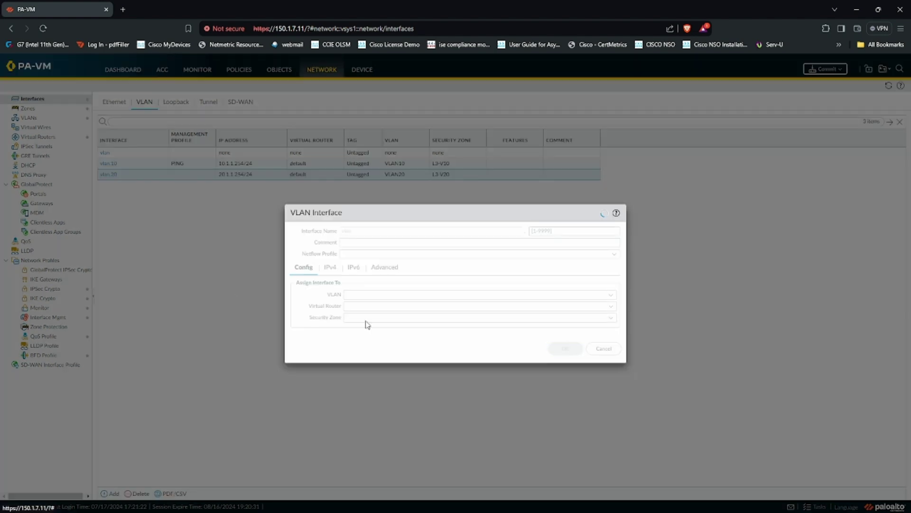
left_click(384, 267)
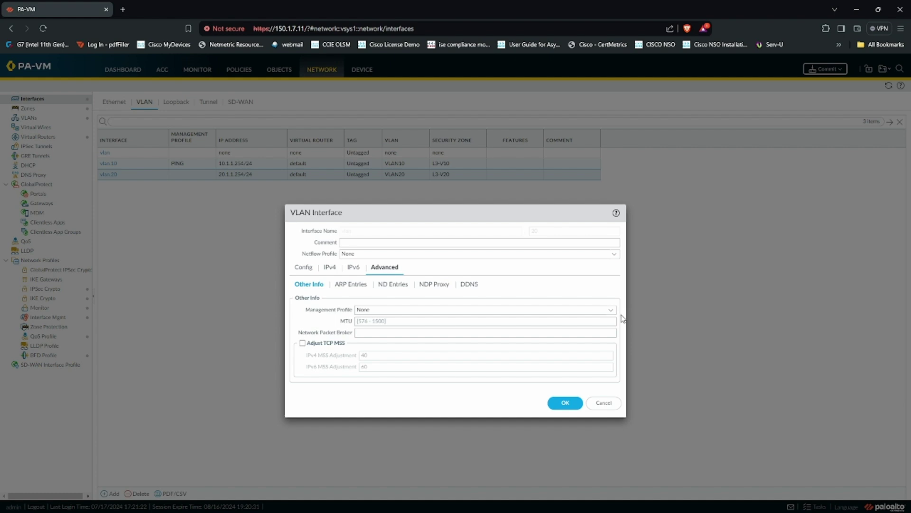
left_click(612, 311)
left_click(413, 332)
left_click(565, 402)
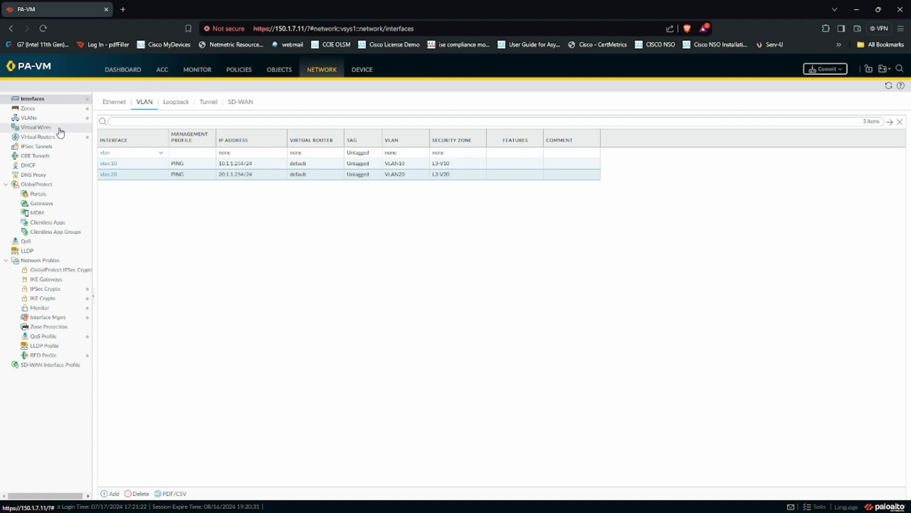
Check the VLAN interface mapping of the VLAN objects and commit all changes to the firewall.
left_click(36, 119)
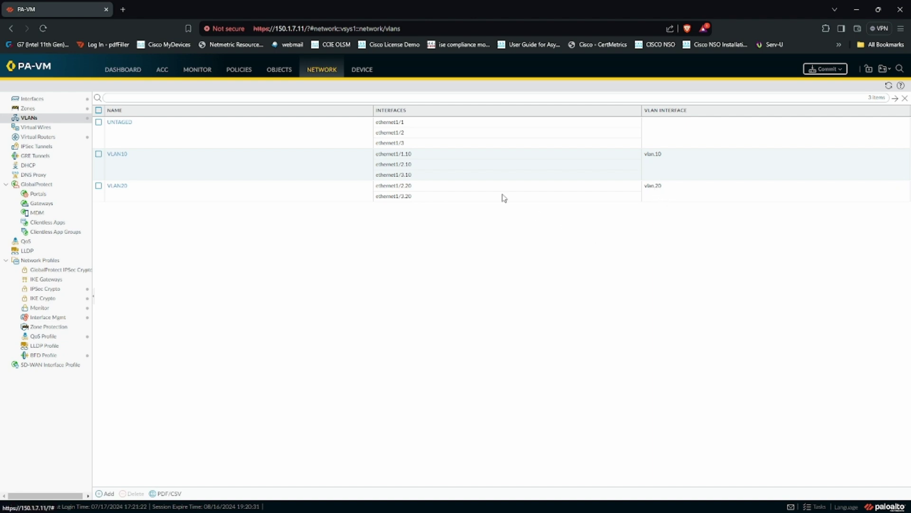
left_click(31, 98)
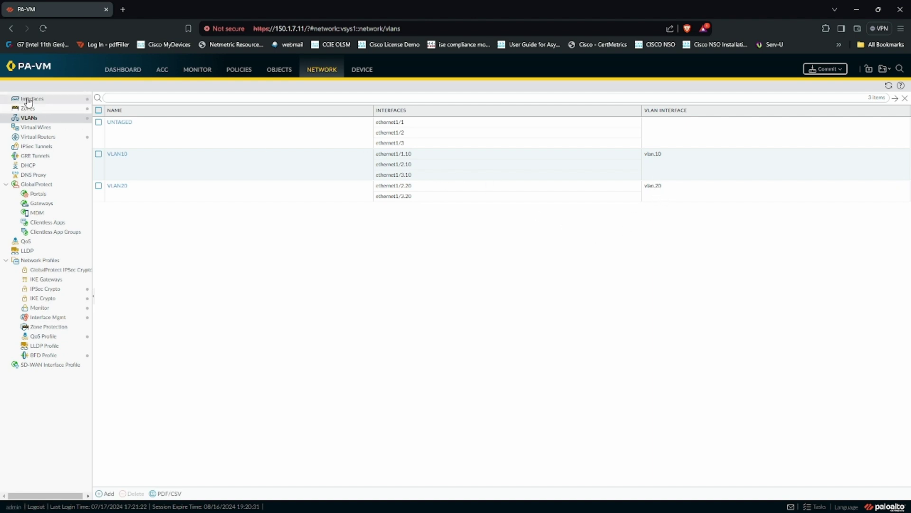
left_click(826, 68)
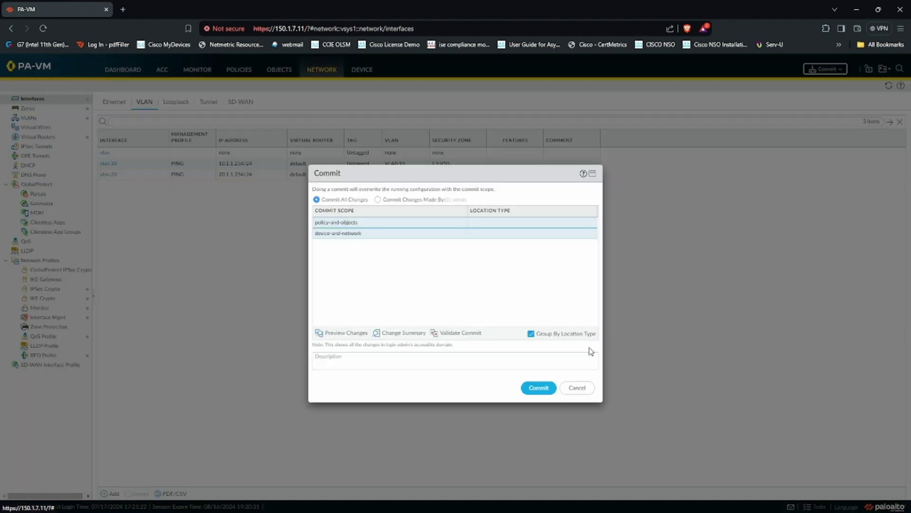
left_click(539, 387)
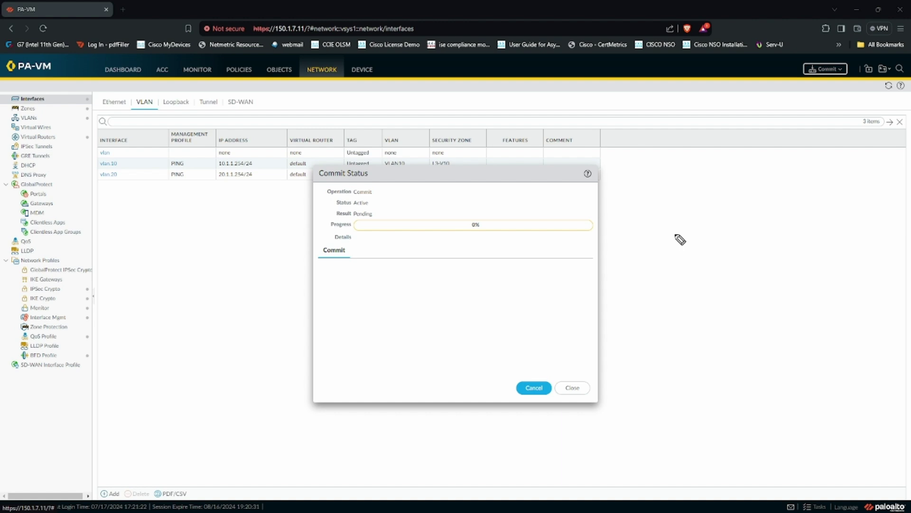
Sketch an on-screen diagram of the PA firewall with link e1/1 marked L2 and annotated as untagged with an L2 zone.
left_click_drag(652, 167, 657, 180)
left_click_drag(662, 175, 673, 181)
mouse_move(699, 234)
left_mouse_down()
mouse_move(722, 233)
mouse_move(686, 245)
mouse_move(598, 239)
left_mouse_up()
mouse_move(646, 221)
left_mouse_down()
mouse_move(641, 228)
mouse_move(663, 222)
mouse_move(650, 245)
left_mouse_up()
left_click_drag(666, 215, 676, 208)
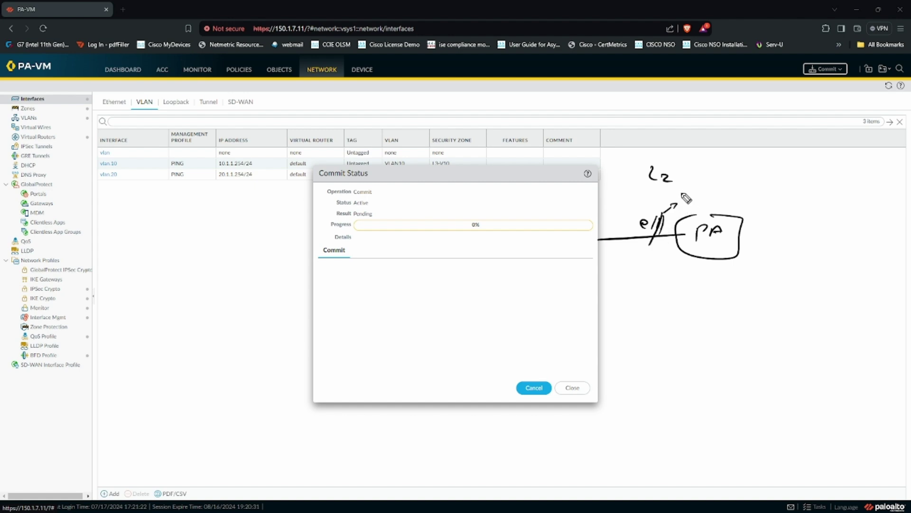
left_click_drag(682, 195, 749, 189)
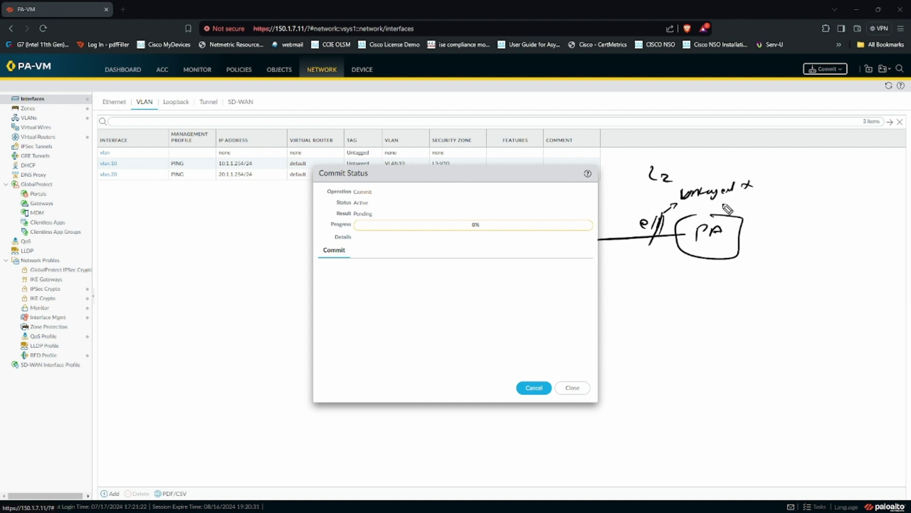
left_click_drag(687, 200, 690, 207)
left_click_drag(691, 202, 699, 207)
mouse_move(703, 204)
left_mouse_down()
mouse_move(753, 198)
mouse_move(749, 205)
left_mouse_up()
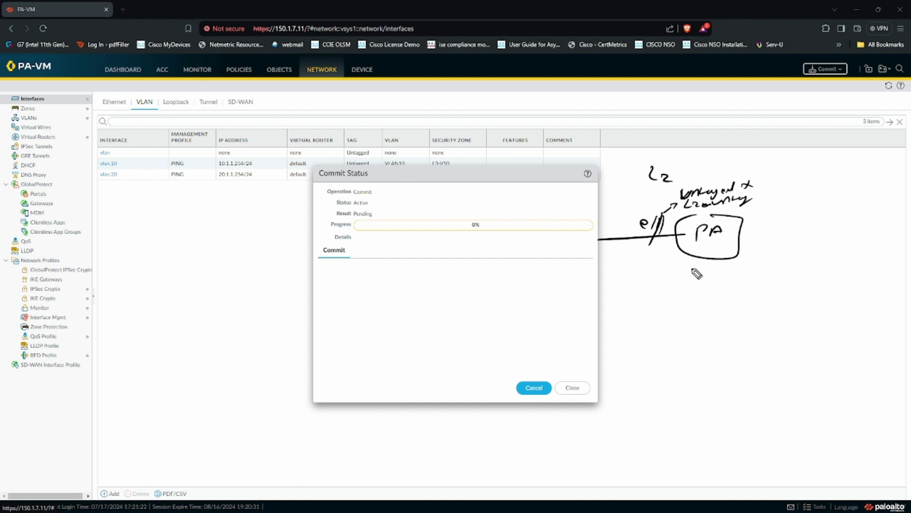
Sketch subinterface e1/1.10 with its vlan10 object linked to the Layer 3 Vlan10 interface's zone, IP and ping profile, and clear the annotations.
left_click_drag(632, 264, 667, 274)
mouse_move(677, 267)
left_mouse_down()
mouse_move(687, 288)
mouse_move(713, 295)
mouse_move(682, 311)
mouse_move(749, 309)
left_mouse_up()
mouse_move(678, 314)
left_mouse_down()
mouse_move(696, 332)
mouse_move(754, 344)
mouse_move(779, 328)
left_mouse_up()
mouse_move(702, 315)
left_mouse_down()
mouse_move(762, 317)
mouse_move(698, 296)
mouse_move(696, 315)
left_mouse_up()
mouse_move(763, 309)
left_mouse_down()
mouse_move(811, 296)
mouse_move(835, 305)
mouse_move(836, 296)
mouse_move(843, 306)
mouse_move(831, 302)
mouse_move(828, 319)
mouse_move(853, 322)
mouse_move(824, 338)
mouse_move(867, 336)
mouse_move(829, 354)
mouse_move(835, 357)
left_mouse_up()
mouse_move(843, 351)
left_mouse_down()
mouse_move(863, 352)
mouse_move(818, 374)
mouse_move(903, 368)
left_mouse_up()
left_click_drag(854, 387, 878, 392)
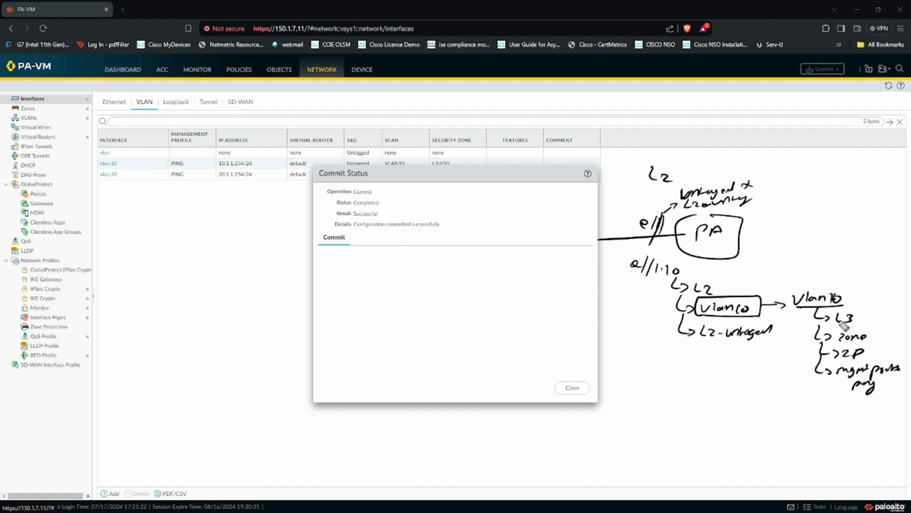
mouse_move(789, 291)
left_mouse_down()
mouse_move(766, 281)
mouse_move(746, 292)
left_mouse_up()
mouse_move(805, 314)
left_mouse_down()
mouse_move(794, 292)
mouse_move(785, 316)
mouse_move(859, 313)
mouse_move(781, 285)
left_mouse_up()
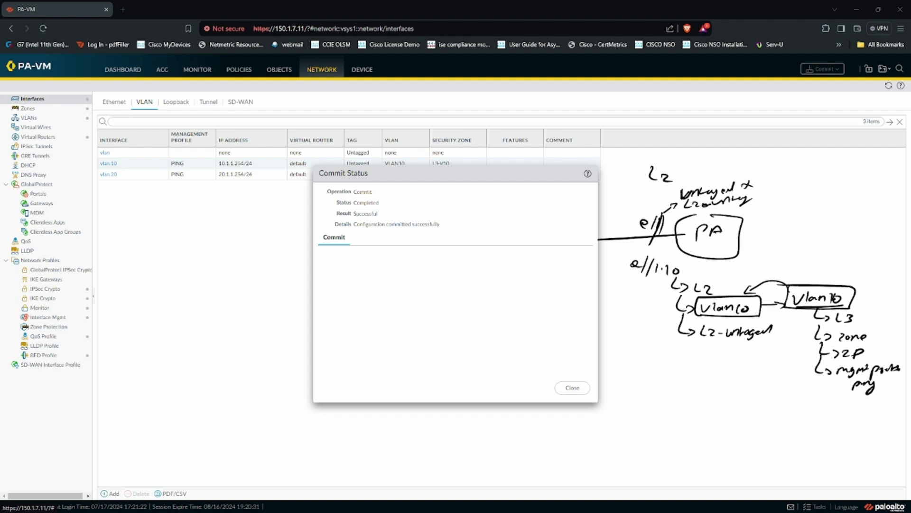
key("Escape")
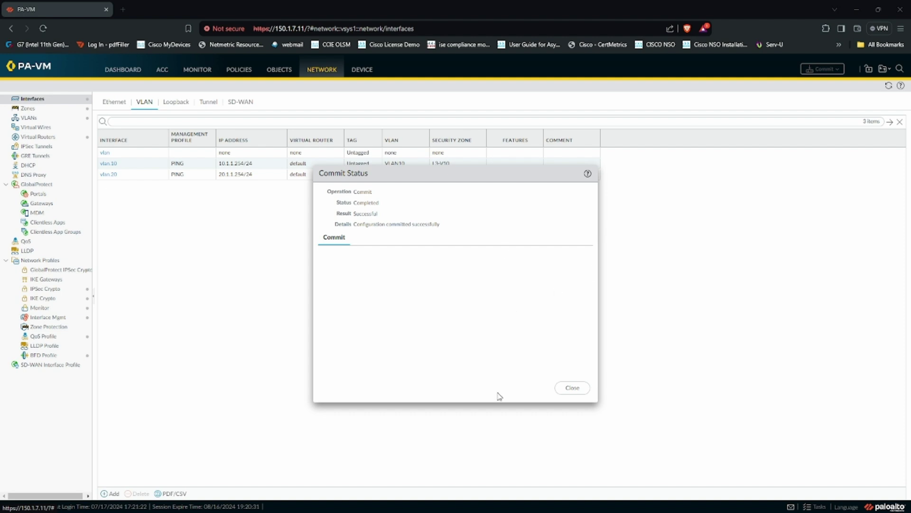
Close the commit status and mark the Vlan 10 gateway address on the PA-ALL.pdf topology diagram.
left_click(569, 387)
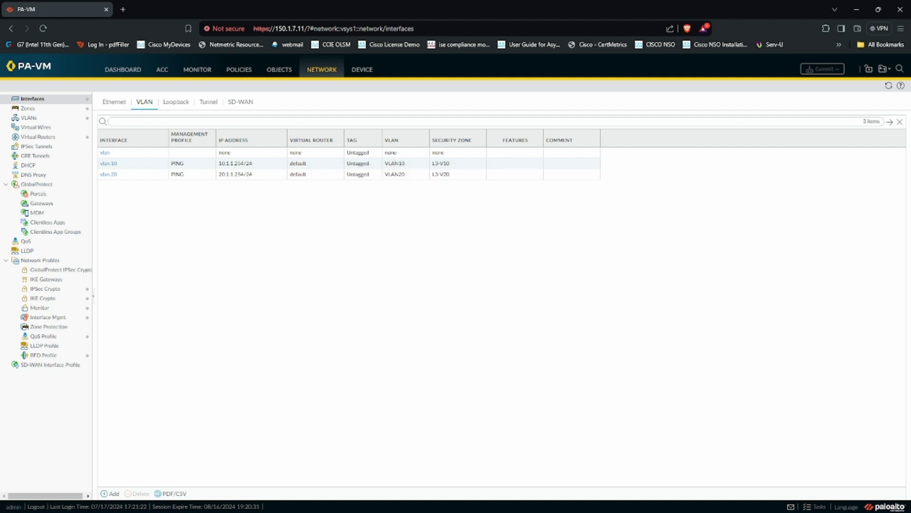
key("alt+Tab")
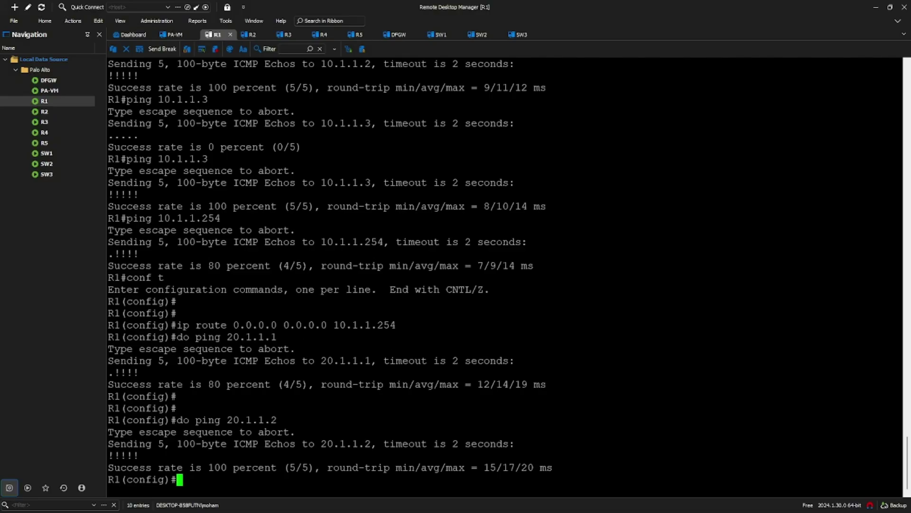
key("alt+Tab")
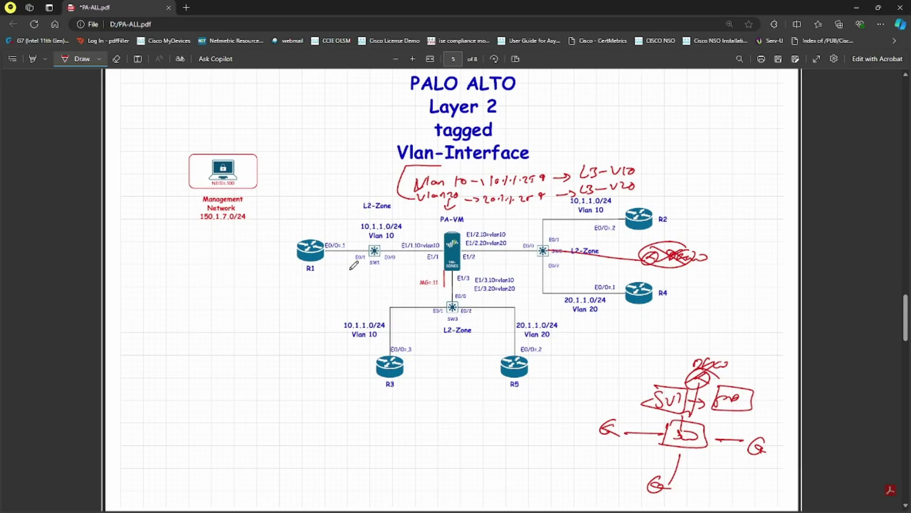
left_click_drag(493, 184, 548, 187)
Switch to the R1 console in Remote Desktop Manager and ping the VLAN 10 gateway at 10.1.1.254.
key("alt+Tab")
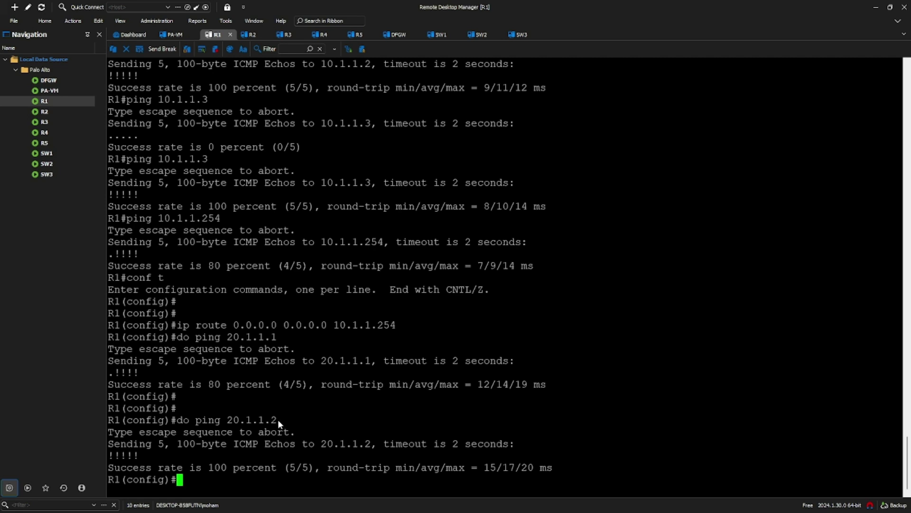
key("Return")
key("Return")
key("Return")
type("do ping 1")
type("0.1.1.254")
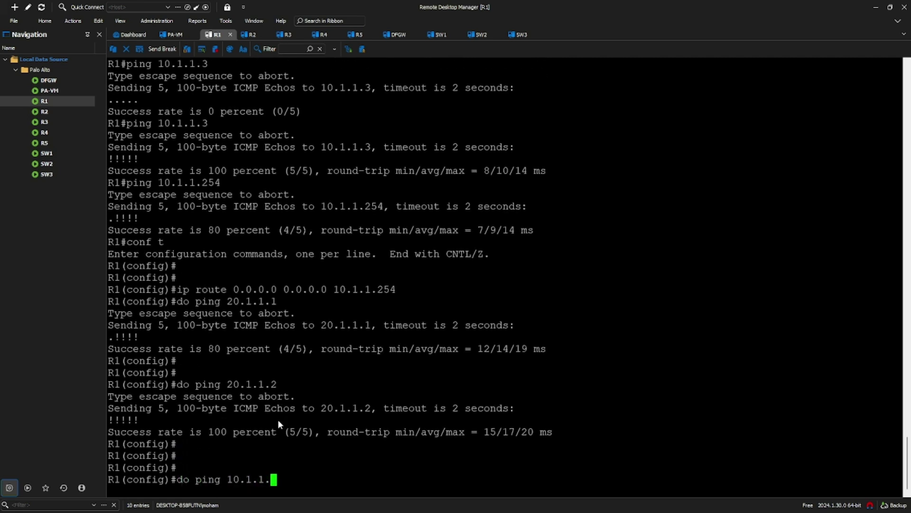
key("Return")
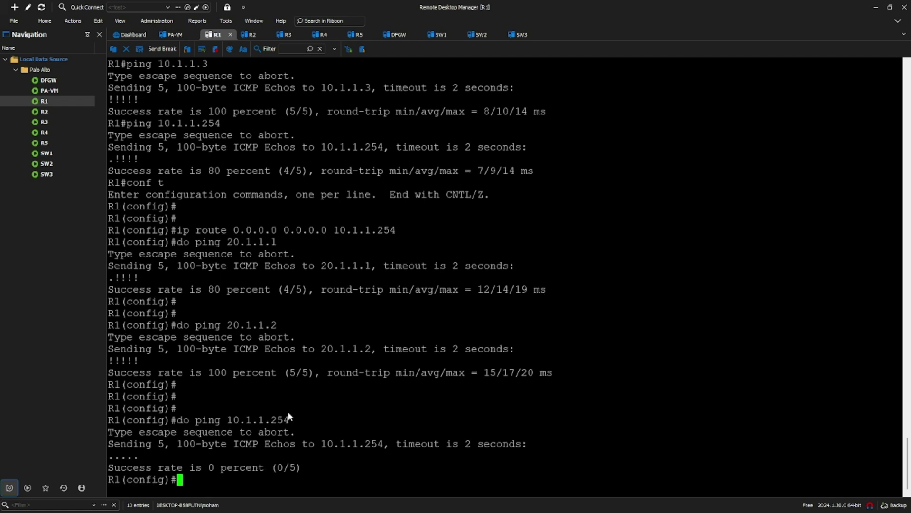
Repeat the ping from R1 to 10.1.1.254 two more times.
key("Return")
key("Return")
key("Return")
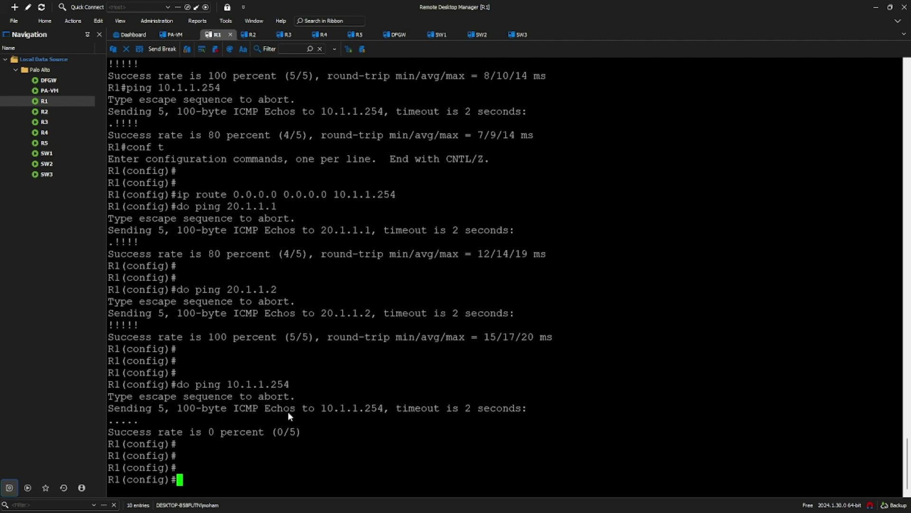
key("Up")
key("Return")
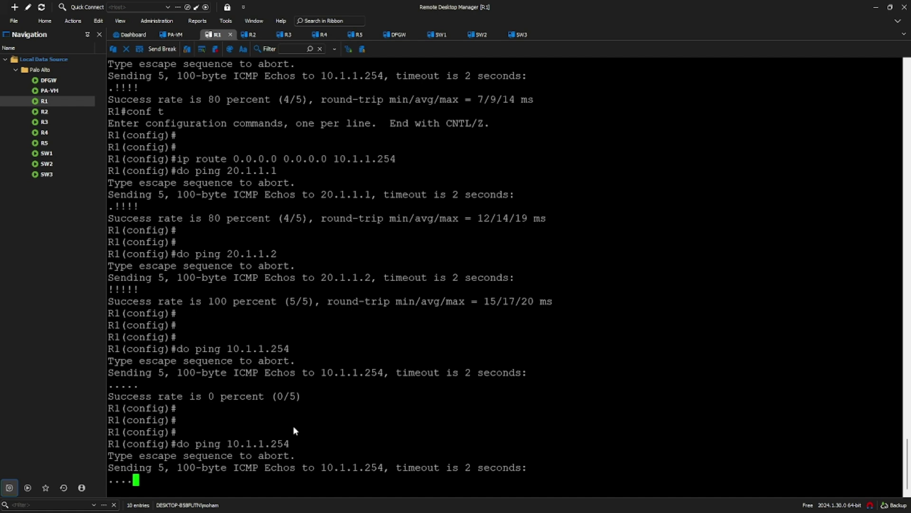
key("Return")
key("Return")
key("Return")
key("Return")
key("Up")
key("Return")
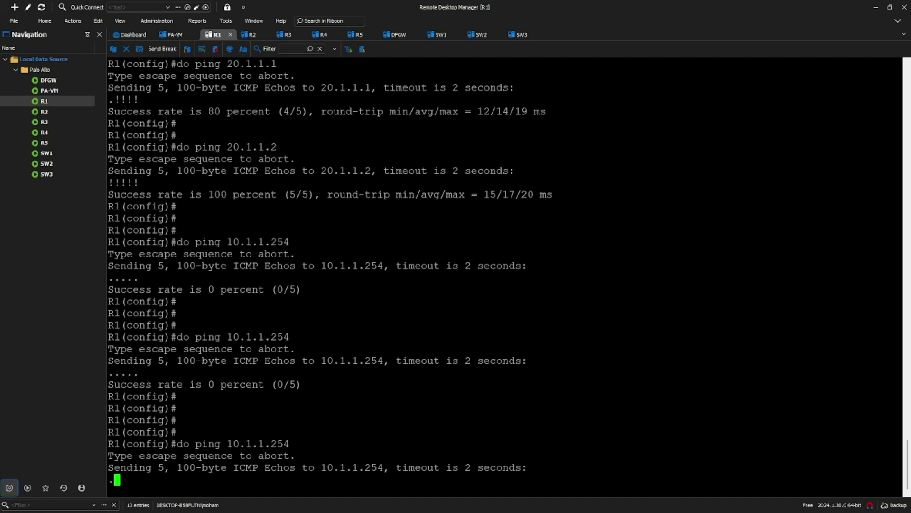
Switch to the PA-VM web console and show the Ethernet interfaces.
key("alt+Tab")
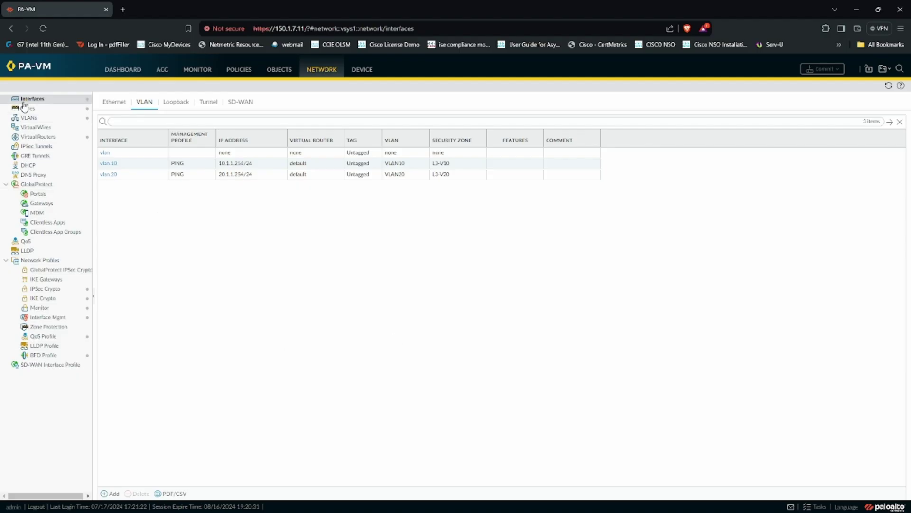
left_click(114, 103)
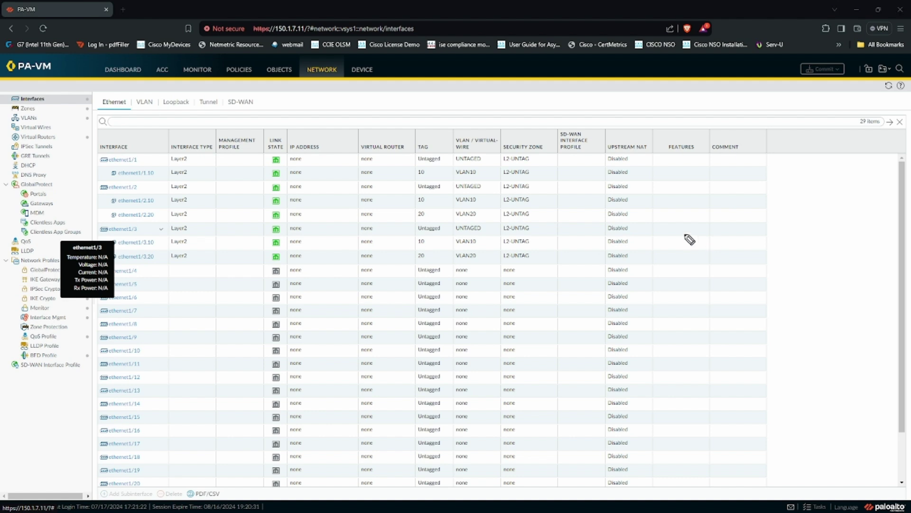
Sketch an on-screen diagram of PA interface e1/1 as L2 in the untagged zone, linked to a VLAN object for untagged traffic.
mouse_move(727, 239)
left_mouse_down()
mouse_move(727, 261)
mouse_move(780, 252)
mouse_move(727, 239)
left_mouse_up()
left_click_drag(666, 302, 677, 307)
left_click_drag(689, 290, 683, 321)
mouse_move(697, 297)
left_mouse_down()
mouse_move(695, 319)
mouse_move(734, 308)
mouse_move(739, 318)
mouse_move(770, 313)
mouse_move(749, 332)
mouse_move(785, 349)
mouse_move(783, 338)
left_mouse_up()
left_click(790, 327)
left_click_drag(712, 325, 736, 332)
left_click_drag(787, 332, 824, 331)
mouse_move(831, 326)
left_mouse_down()
mouse_move(837, 335)
mouse_move(844, 326)
left_mouse_up()
mouse_move(845, 329)
left_mouse_down()
mouse_move(865, 332)
mouse_move(837, 344)
left_mouse_up()
mouse_move(840, 338)
left_mouse_down()
mouse_move(877, 339)
mouse_move(819, 354)
mouse_move(827, 350)
left_mouse_up()
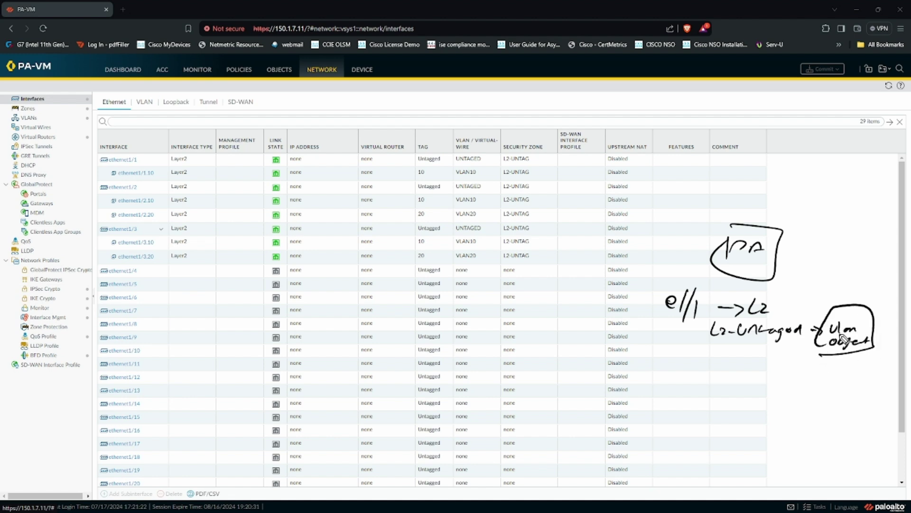
left_click_drag(848, 303, 850, 286)
mouse_move(843, 290)
left_mouse_down()
mouse_move(856, 290)
mouse_move(836, 269)
mouse_move(883, 274)
mouse_move(857, 285)
left_mouse_up()
left_click_drag(821, 242, 823, 266)
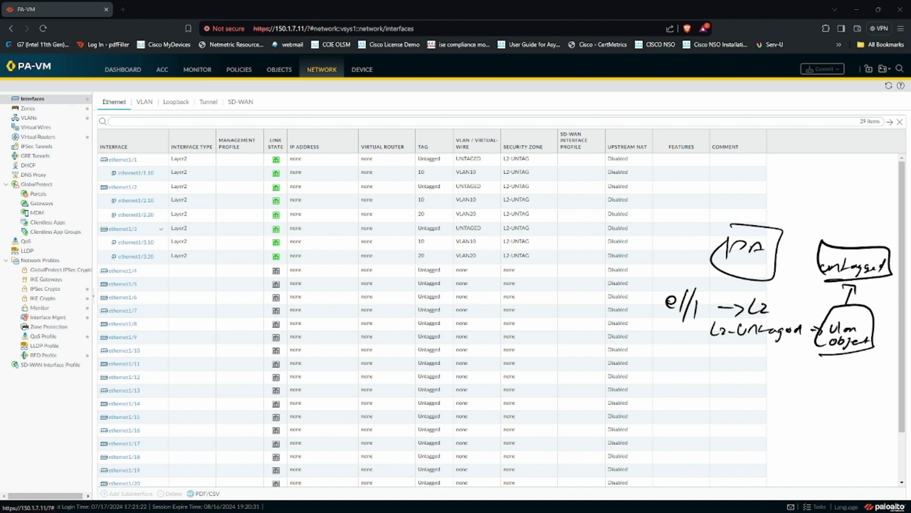
Mark ethernet1/1.10's tag 10 and ethernet1/1's UNTAGED VLAN in the interface table, and clear all annotations.
mouse_move(394, 172)
left_mouse_down()
mouse_move(414, 171)
mouse_move(416, 161)
mouse_move(432, 177)
mouse_move(417, 166)
left_mouse_up()
mouse_move(453, 163)
left_mouse_down()
mouse_move(484, 156)
mouse_move(451, 162)
left_mouse_up()
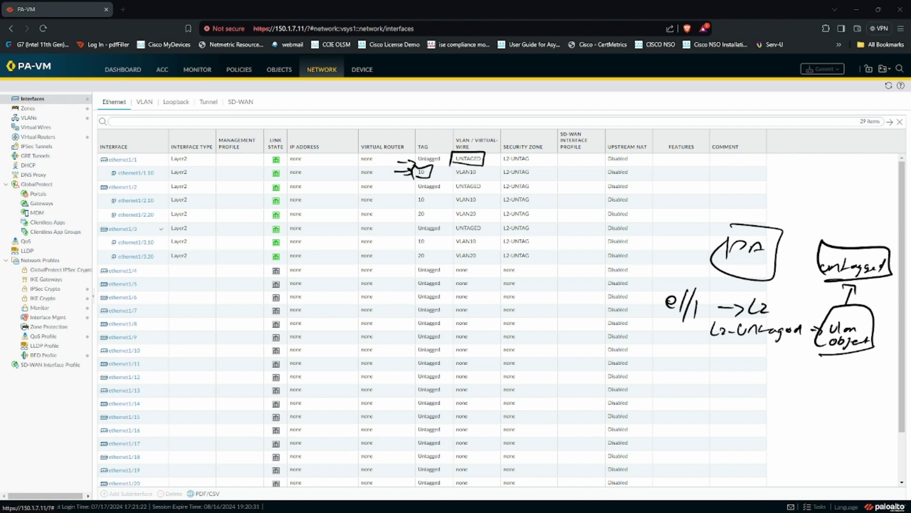
key("Escape")
Set the VLAN assignment of ethernet1/1 to None and save the interface.
left_click(125, 160)
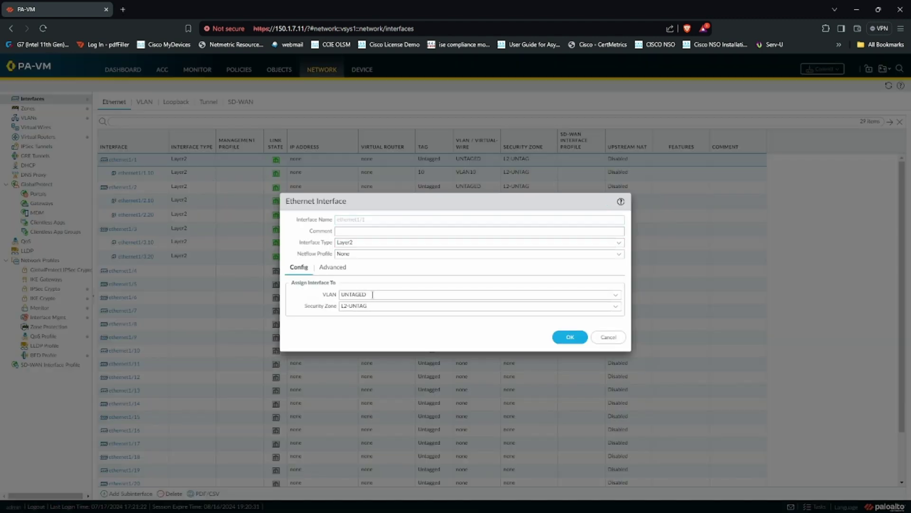
left_click(614, 295)
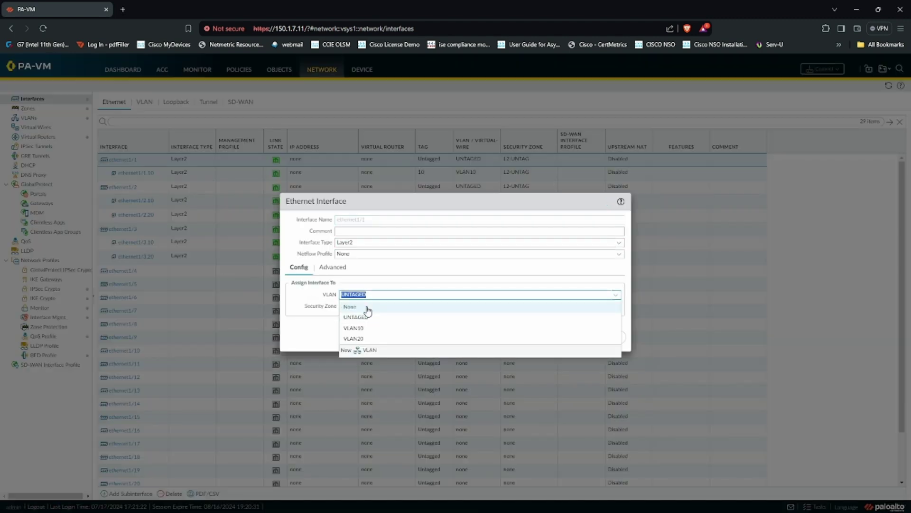
left_click(383, 307)
left_click(568, 338)
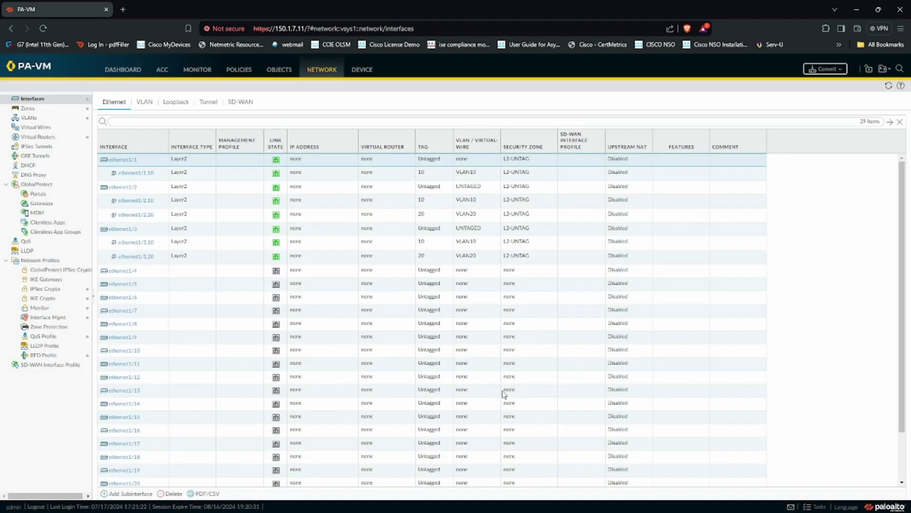
Set the VLAN assignment of ethernet1/2 to None and save the interface.
left_click(125, 187)
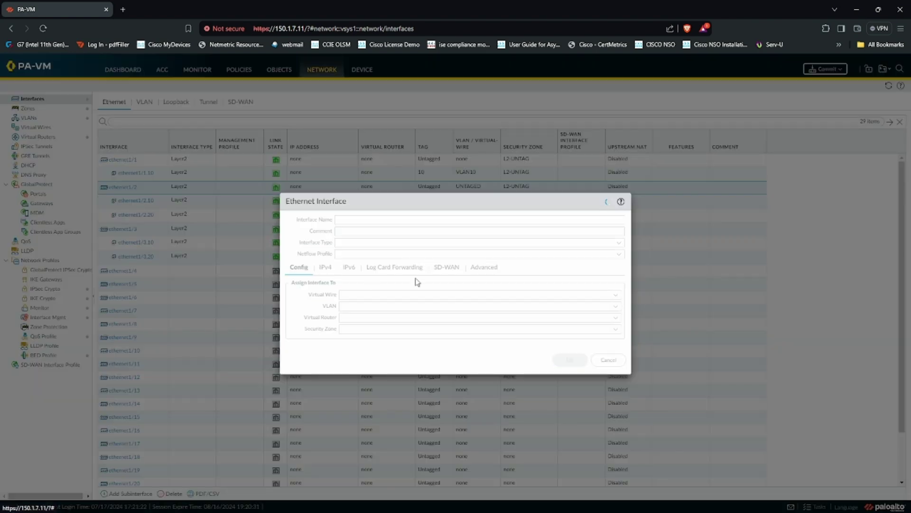
left_click(615, 295)
left_click(375, 305)
left_click(552, 337)
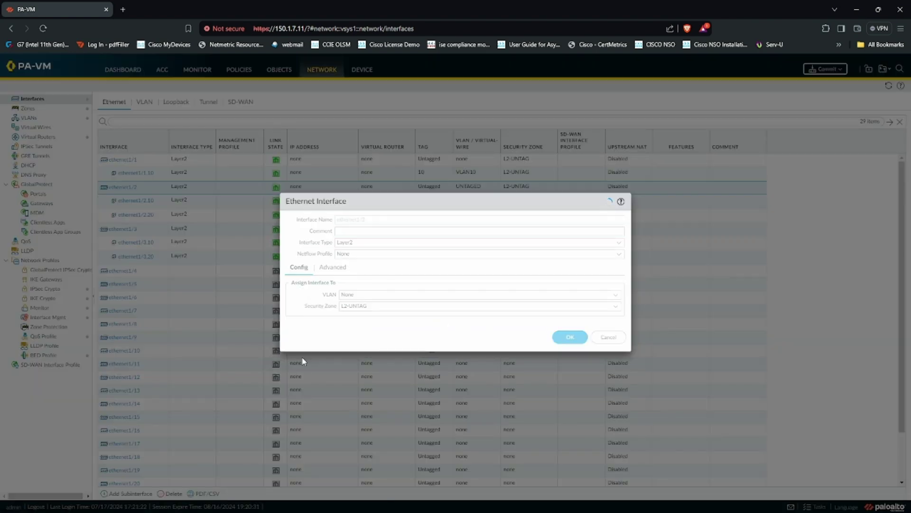
Set the VLAN assignment of ethernet1/3 to None and save the interface.
left_click(130, 229)
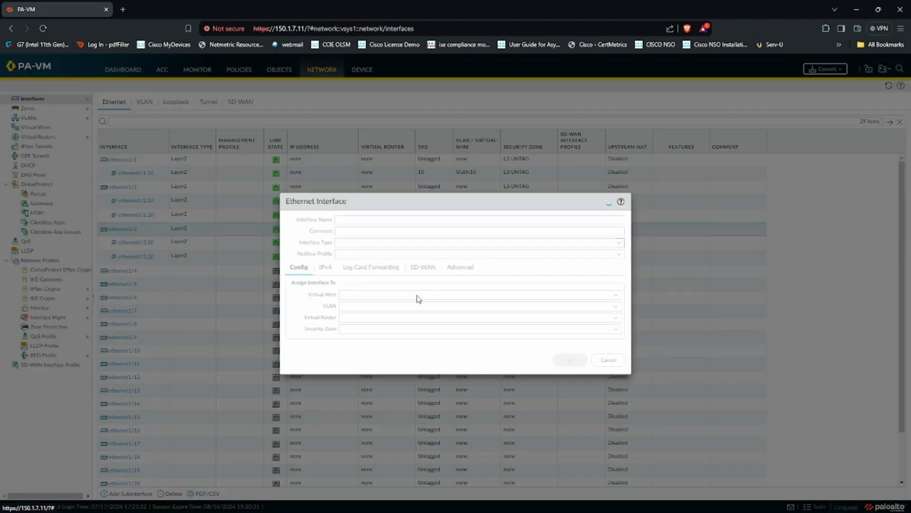
left_click(615, 296)
left_click(421, 306)
key("Return")
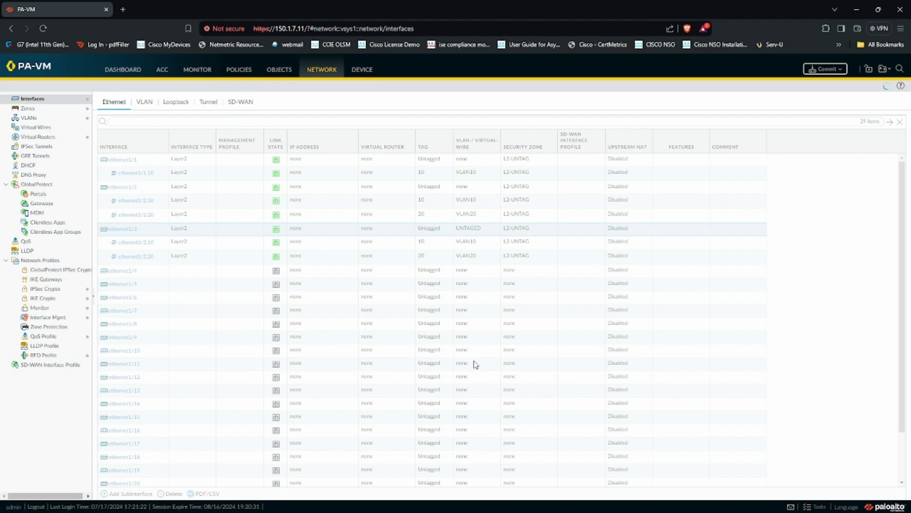
Commit the interface changes and move the commit status window to reveal the tagged subinterface rows.
left_click(825, 69)
left_click(535, 387)
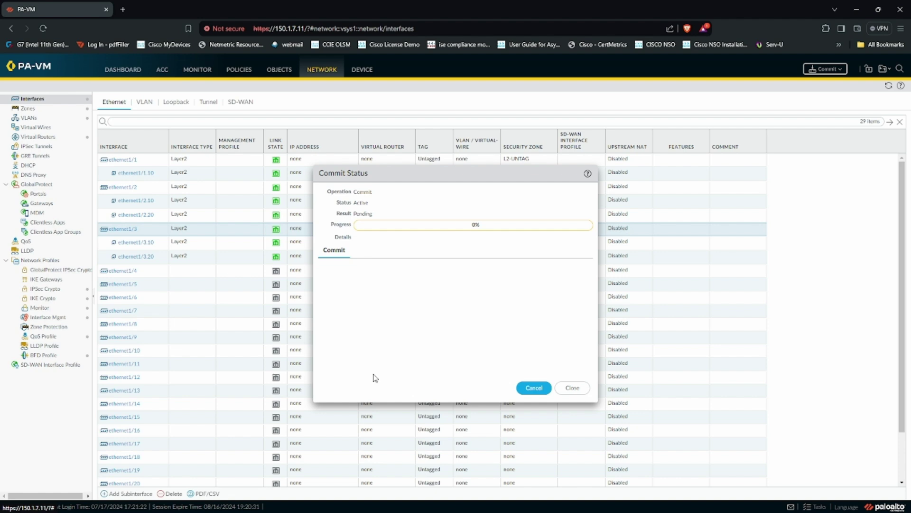
left_click_drag(470, 173, 463, 238)
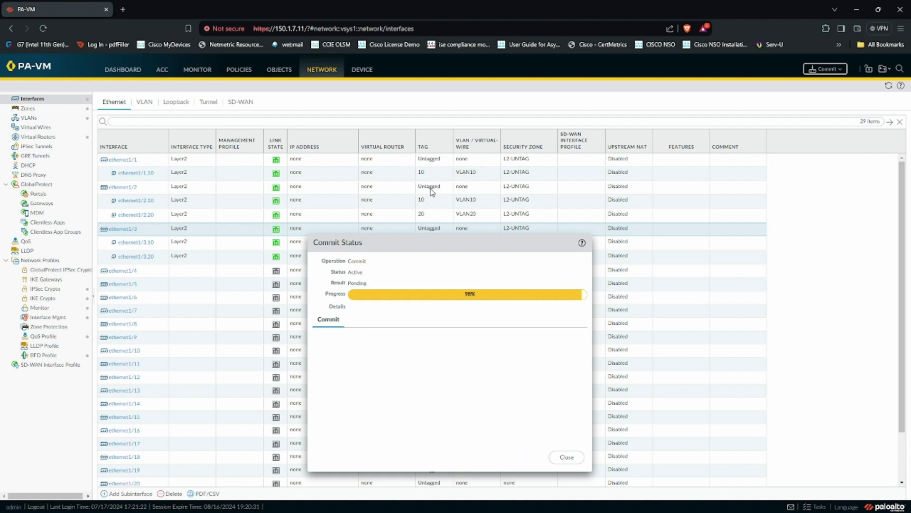
mouse_move(448, 241)
left_mouse_down()
mouse_move(459, 221)
mouse_move(443, 208)
left_mouse_up()
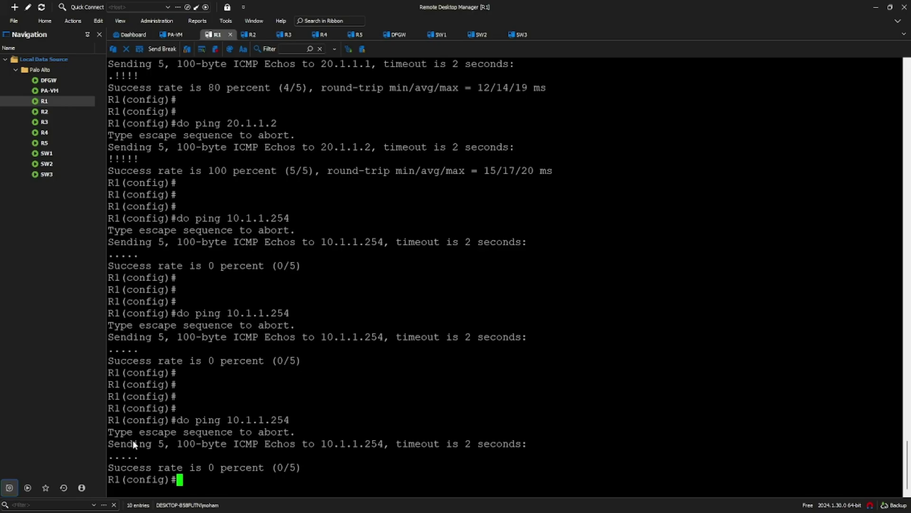
Ping 10.1.1.254 again from the R1 console to retest the gateway with the new commit.
key("Up")
key("Return")
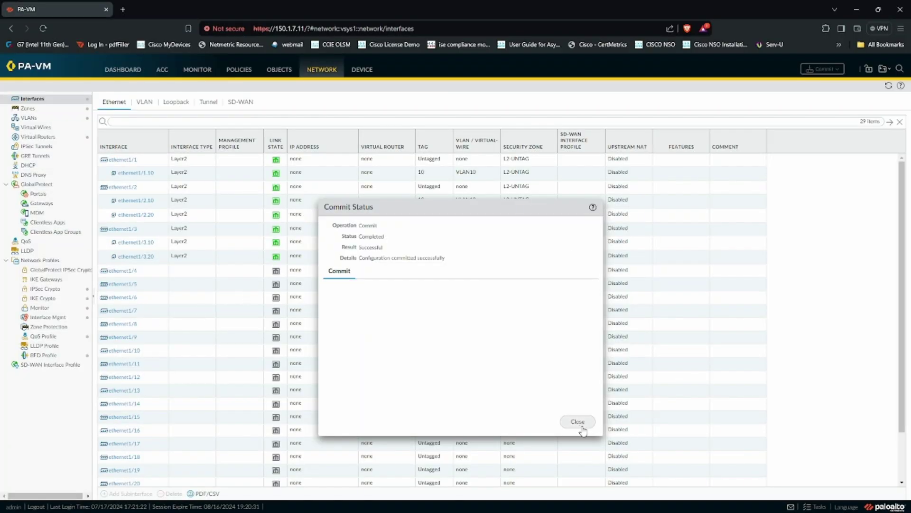
Close the commit status, check the ethernet1/1.10 subinterface settings without changing them, and show the VLAN objects.
left_click(585, 427)
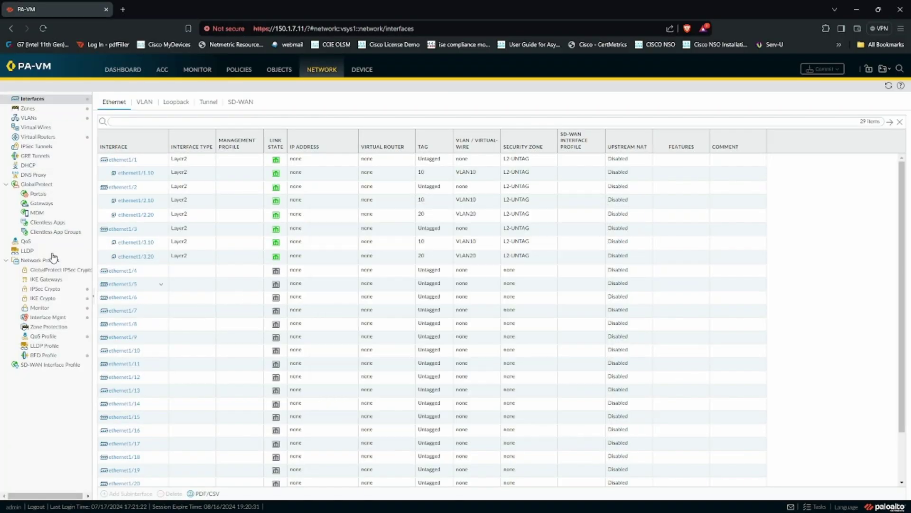
left_click(136, 174)
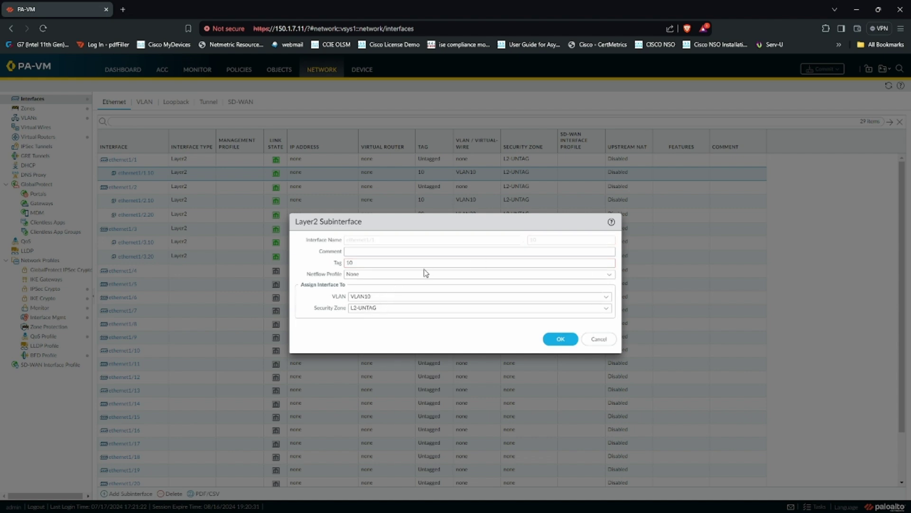
left_click(599, 340)
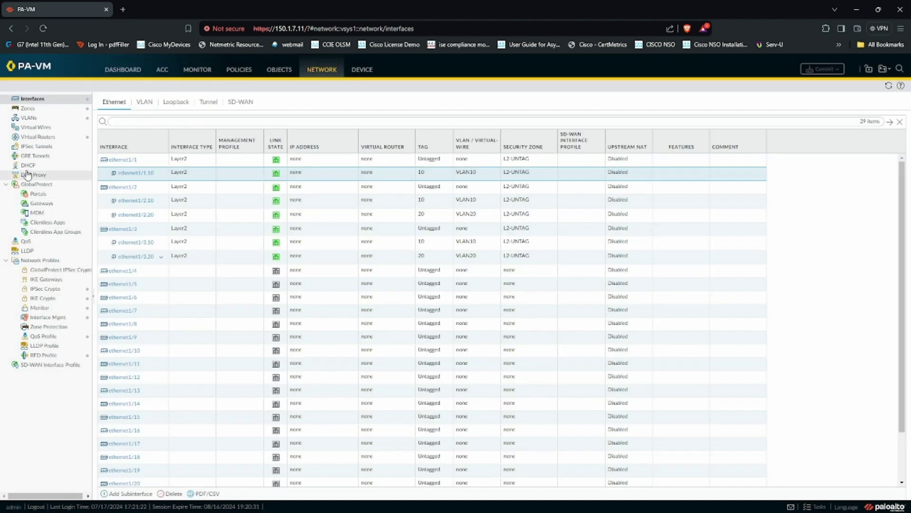
left_click(28, 118)
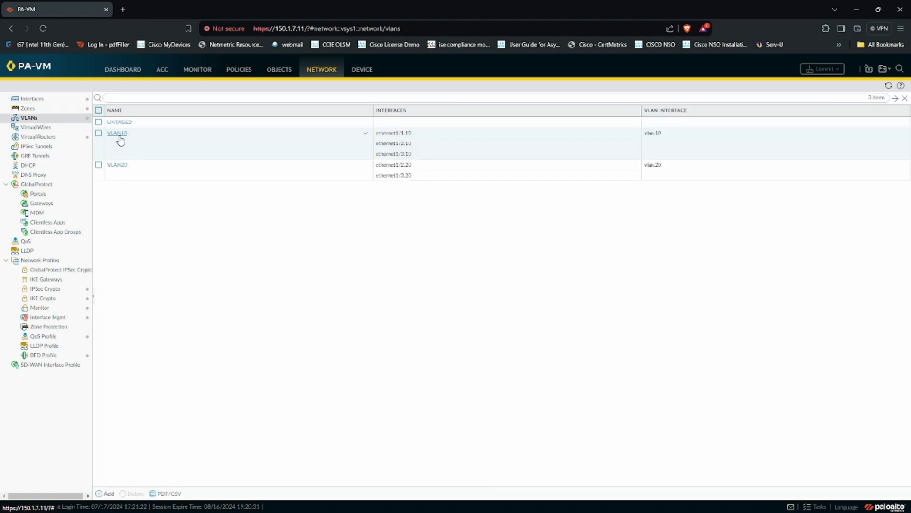
Check the VLAN10 object's VLAN interface and member interfaces without changing them, and show the list of VLAN interfaces.
left_click(119, 135)
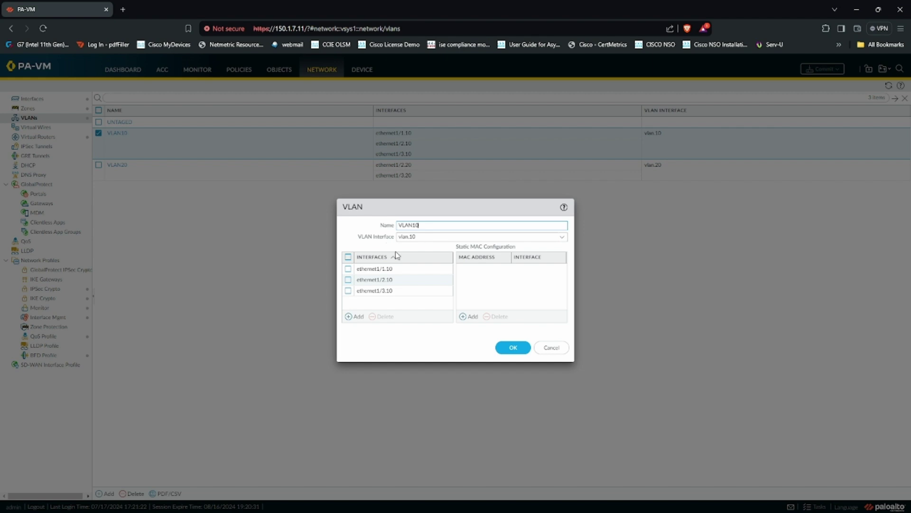
left_click(550, 347)
left_click(35, 99)
left_click(144, 103)
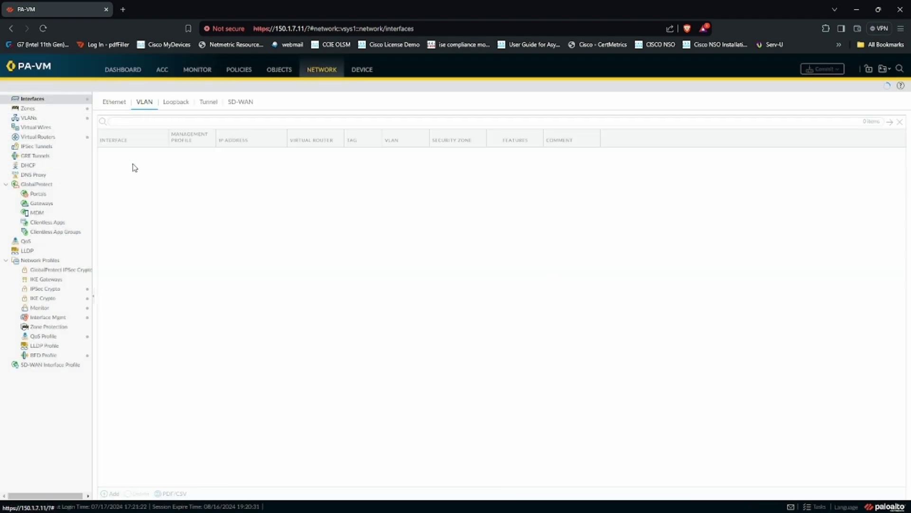
Review the vlan.10 interface's VLAN, virtual router, security zone, IPv4 address and management profile, and close it without changes.
left_click(112, 163)
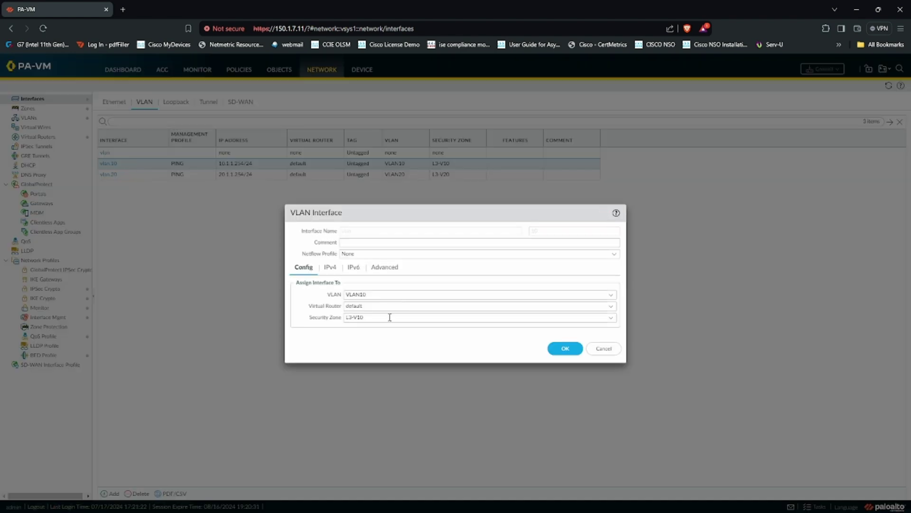
left_click_drag(376, 295, 338, 292)
left_click(342, 334)
left_click(330, 268)
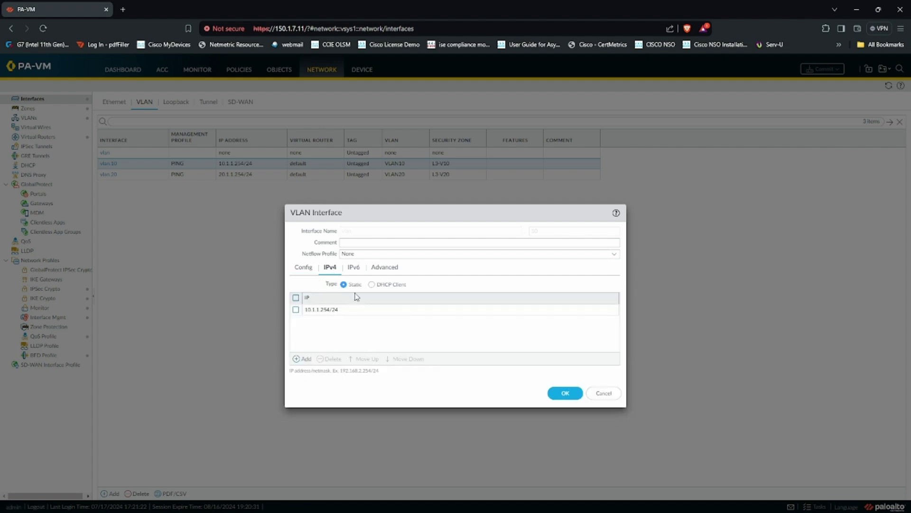
left_click(383, 268)
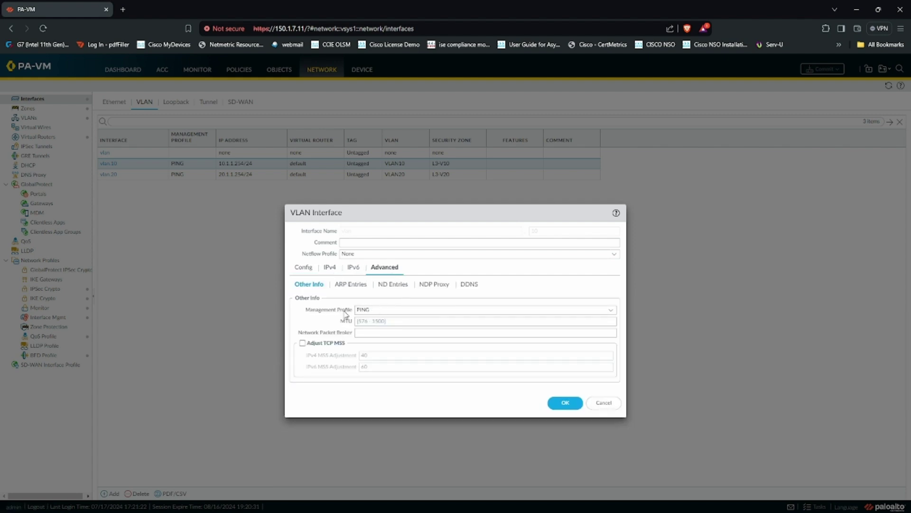
left_click(602, 403)
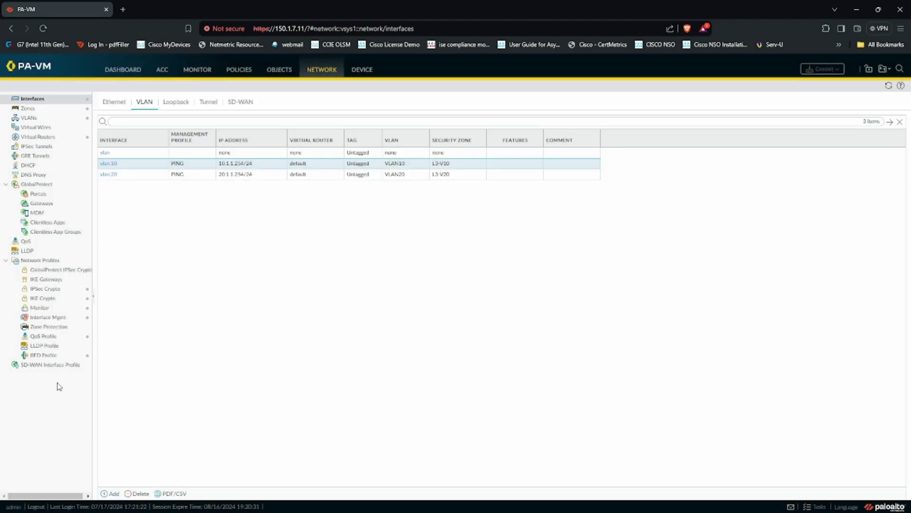
Switch to the R1 console in Remote Desktop Manager and repeat the ping to 10.1.1.254.
key("alt+Tab")
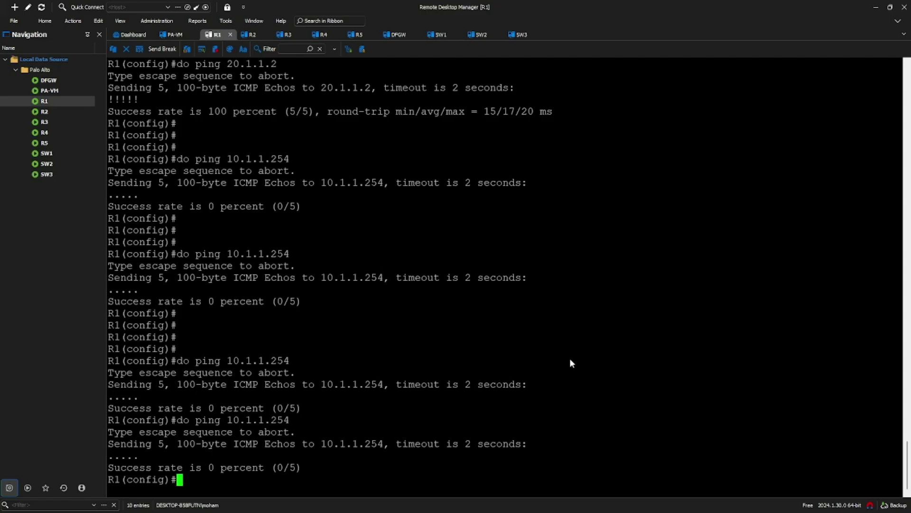
key("Up")
key("Return")
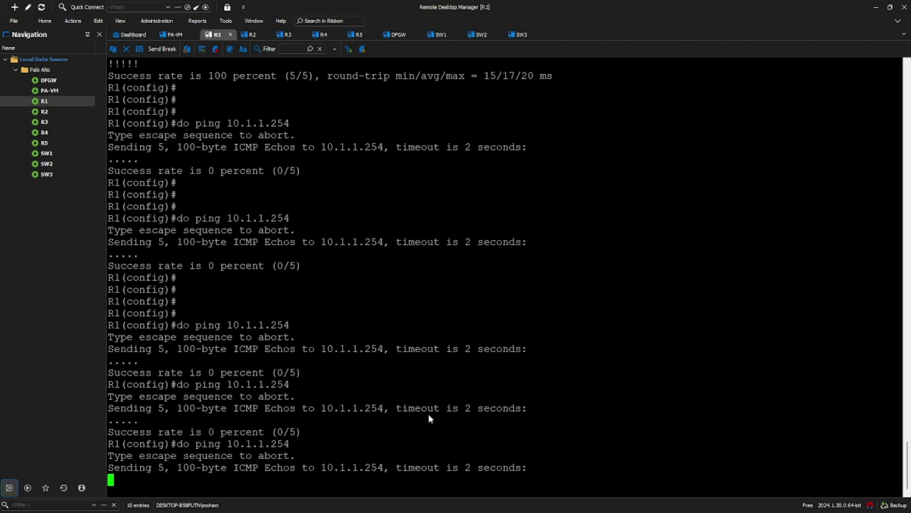